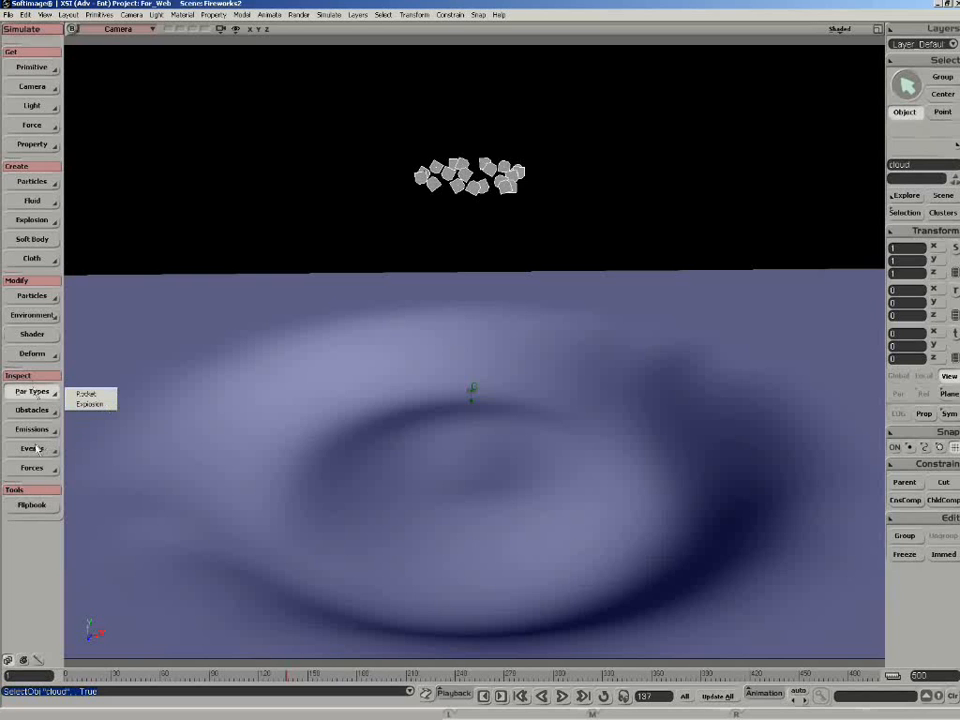
# Add a new event to the Explosion particle type and name it Shower.
pyautogui.click(80, 404)
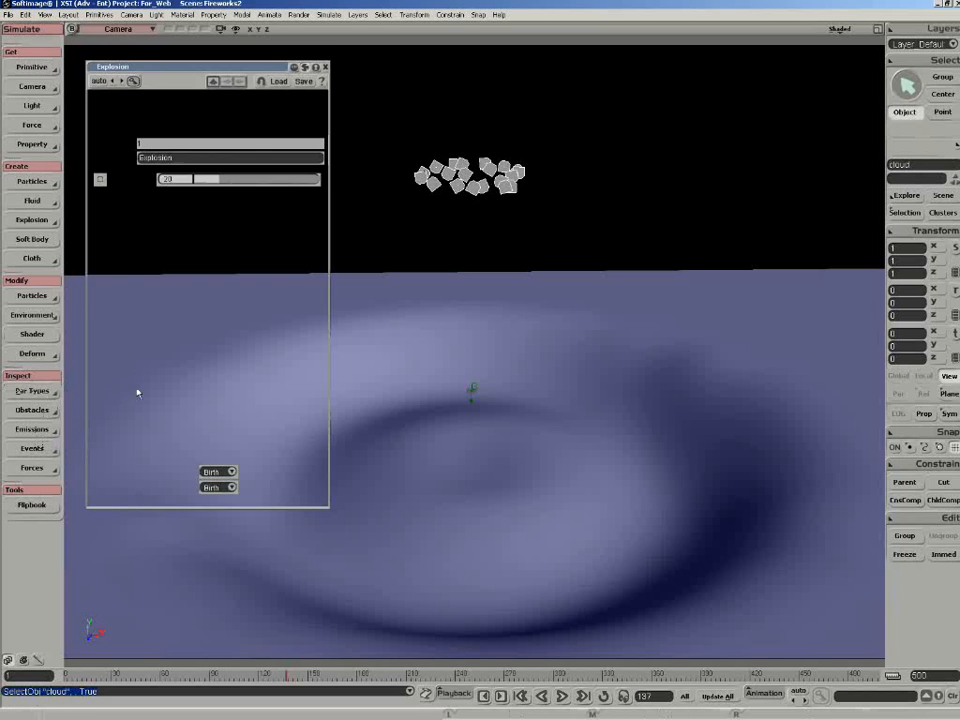
pyautogui.click(180, 120)
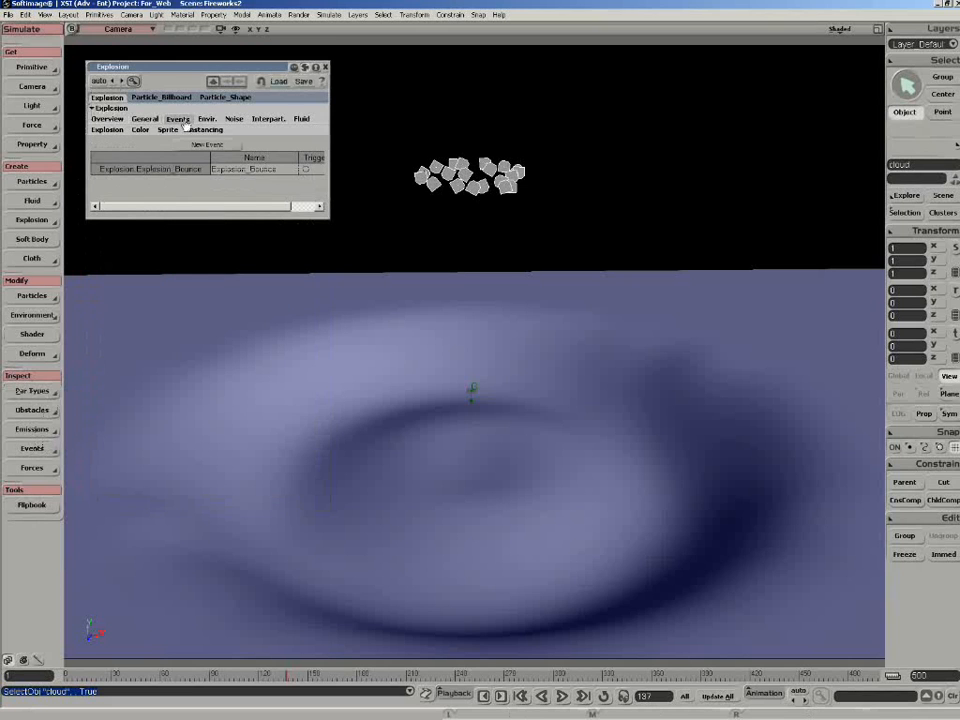
pyautogui.click(192, 145)
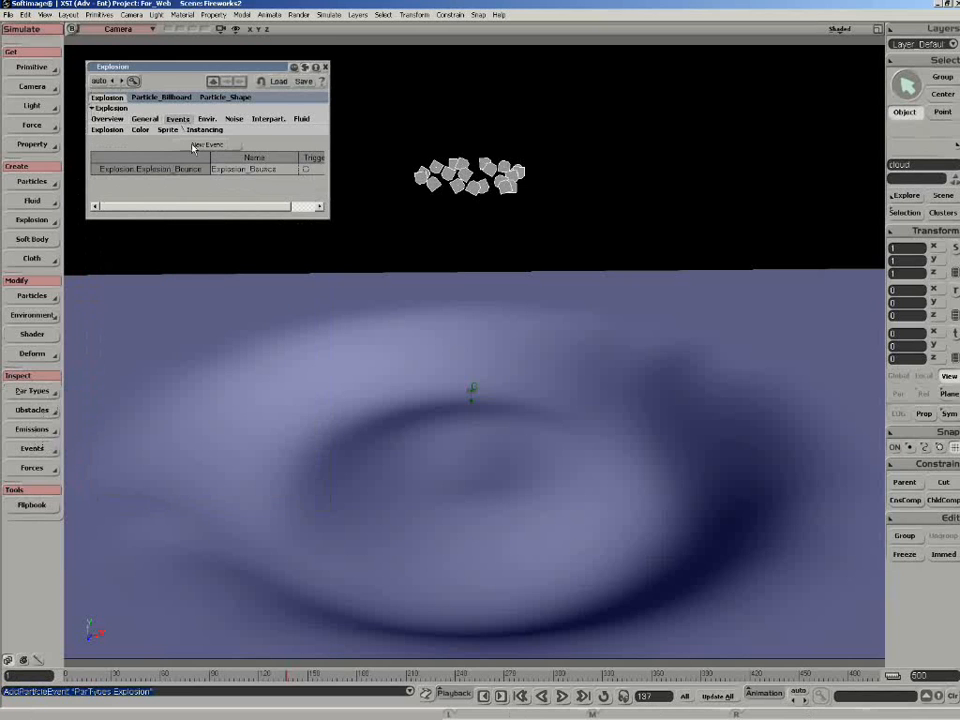
pyautogui.doubleClick(224, 181)
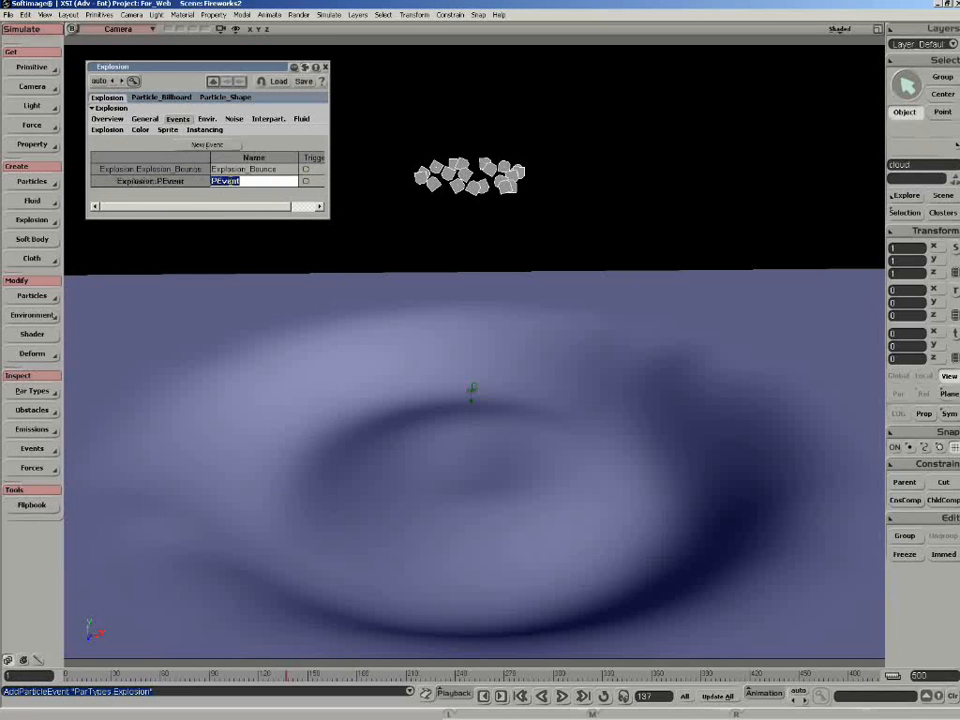
pyautogui.write('Sh')
pyautogui.moveTo(241, 181); pyautogui.dragTo(213, 181)
# Set the Shower event's Particle Age % trigger value to 11.236 and its action to Emit & Disappear.
pyautogui.rightClick(175, 182)
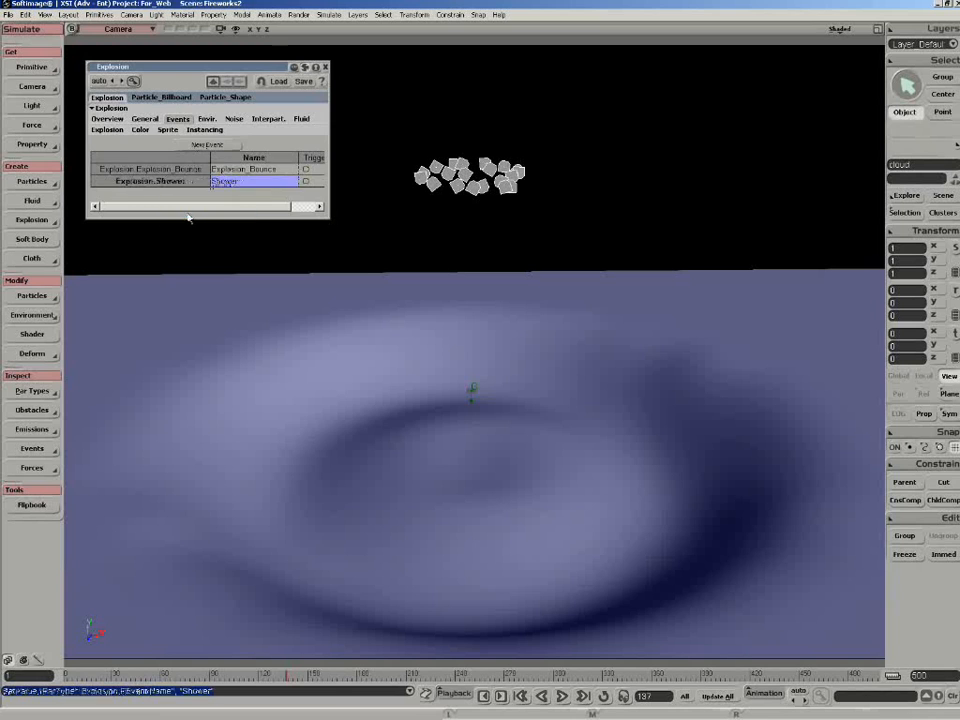
pyautogui.click(204, 209)
pyautogui.moveTo(192, 176); pyautogui.dragTo(176, 180)
pyautogui.click(198, 205)
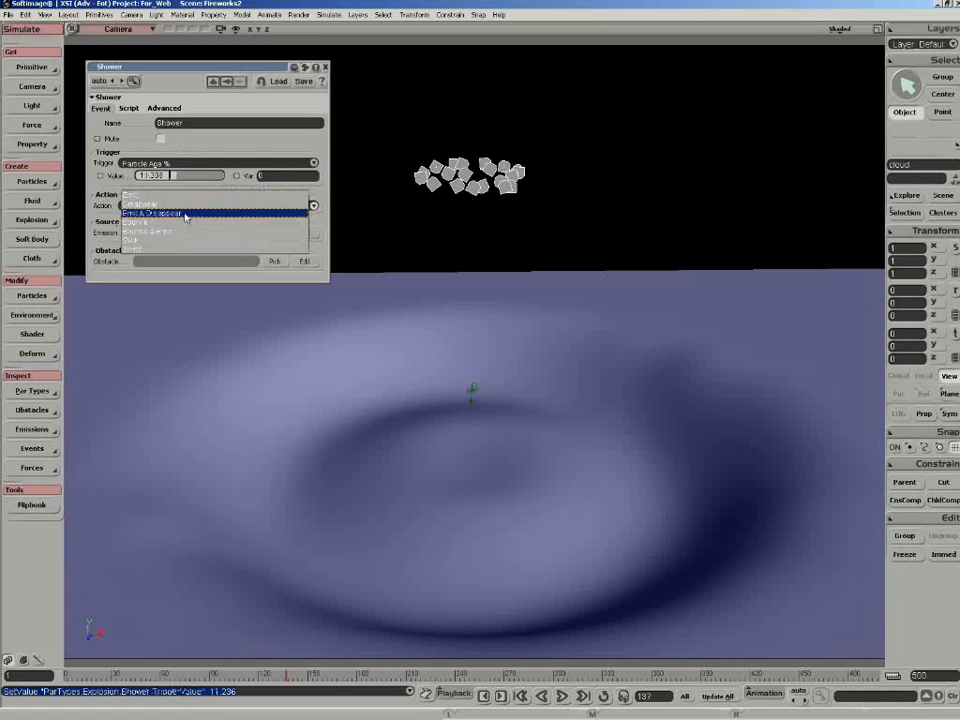
pyautogui.click(185, 214)
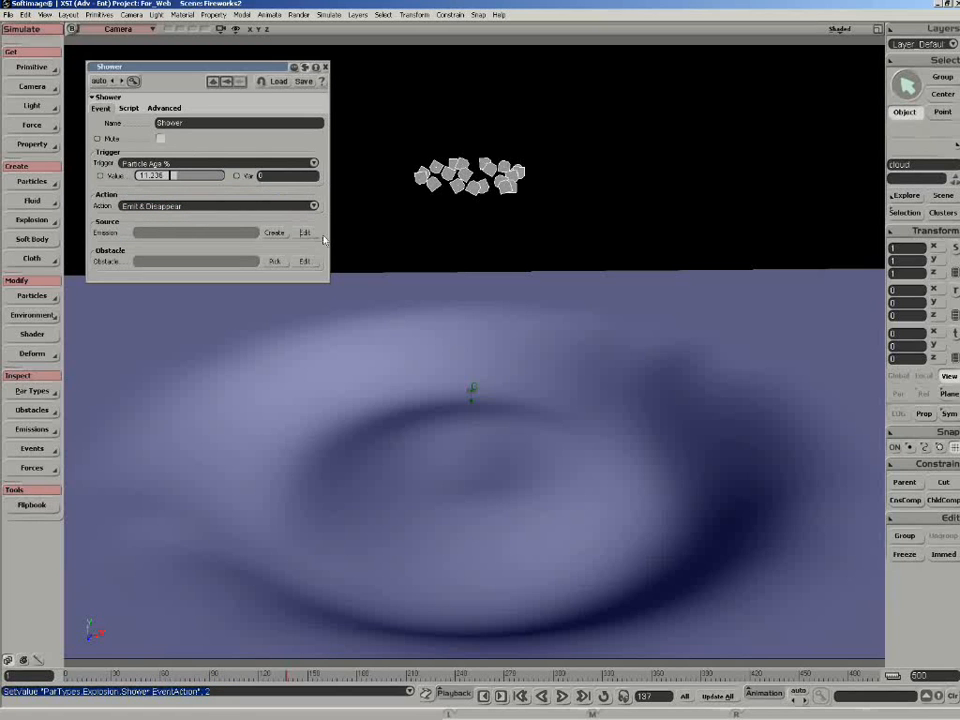
# Create an emission source for the Shower event and assign a new particle type to it.
pyautogui.click(274, 232)
pyautogui.click(305, 233)
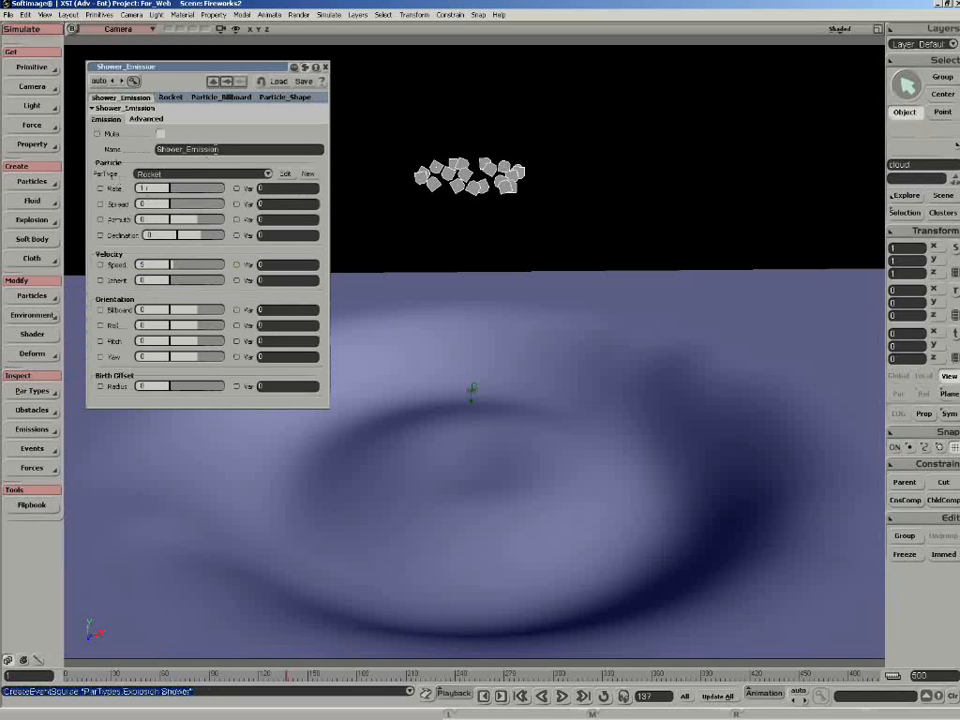
pyautogui.click(307, 174)
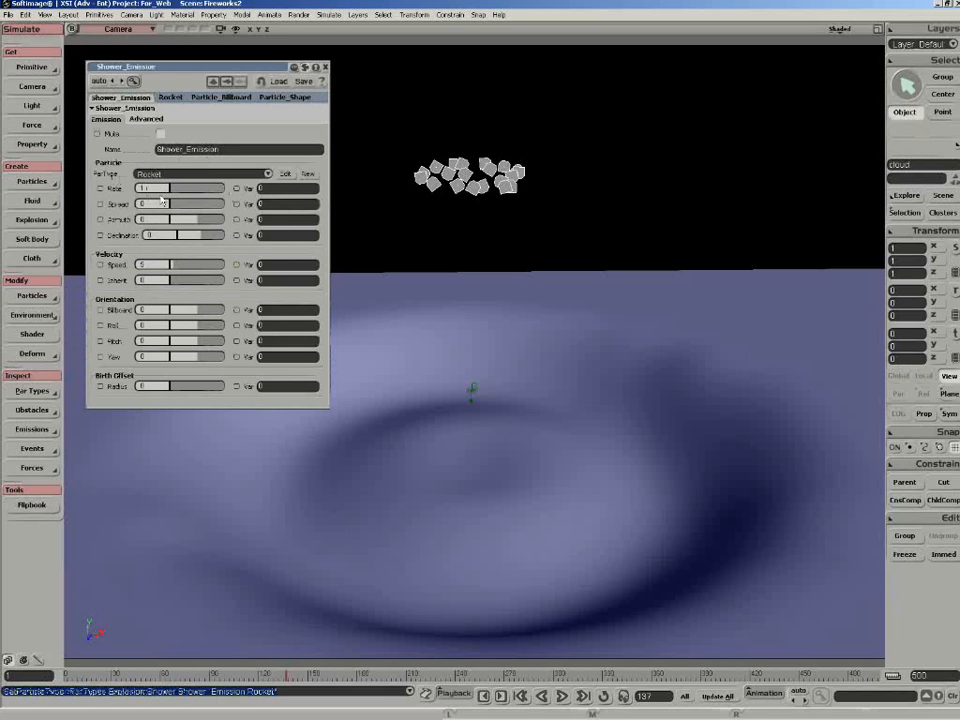
# Set the Shower emission's rate to 20 and its spread to 20 with a variance of 10.
pyautogui.write('20')
pyautogui.press('Return')
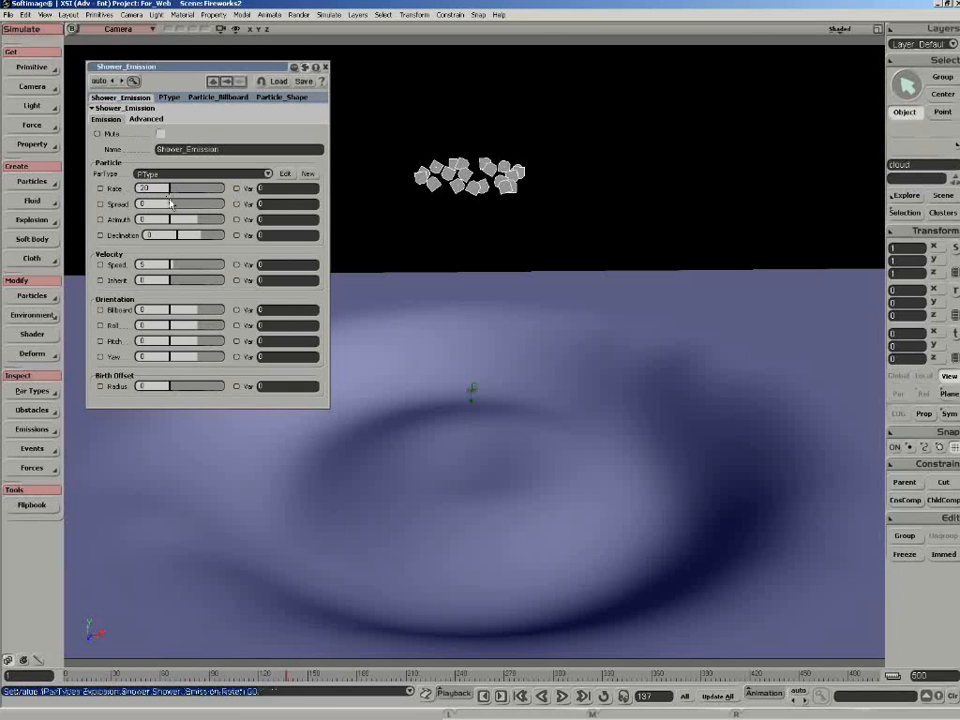
pyautogui.write('20')
pyautogui.press('Tab')
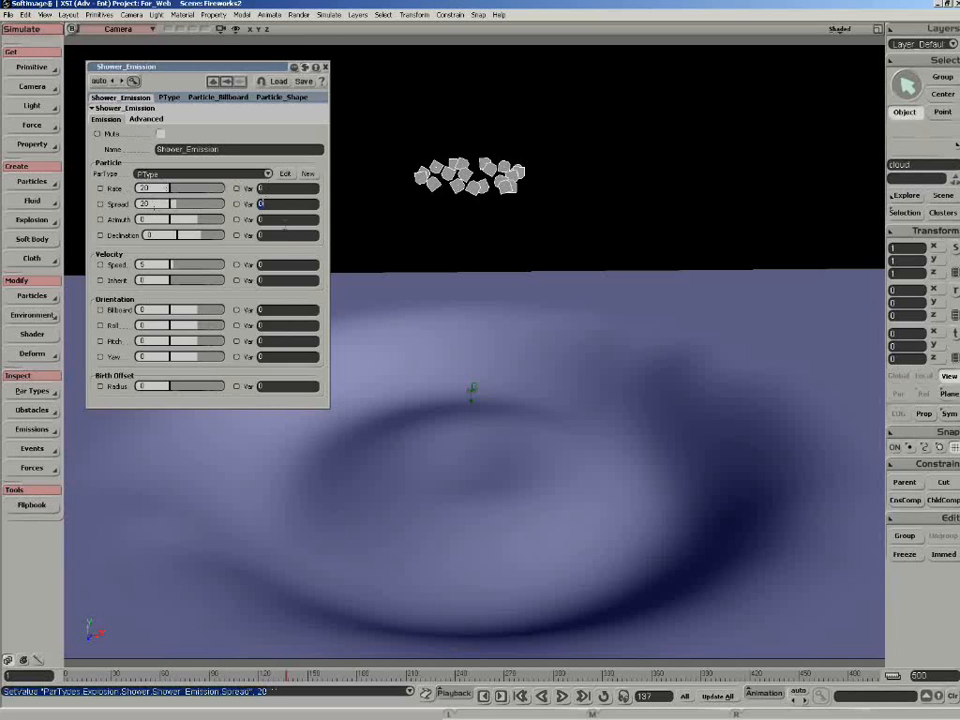
pyautogui.write('10')
pyautogui.press('Return')
# Colour the emission's new particle type pure green and set its size to 1 with a variance of 0.5.
pyautogui.click(170, 98)
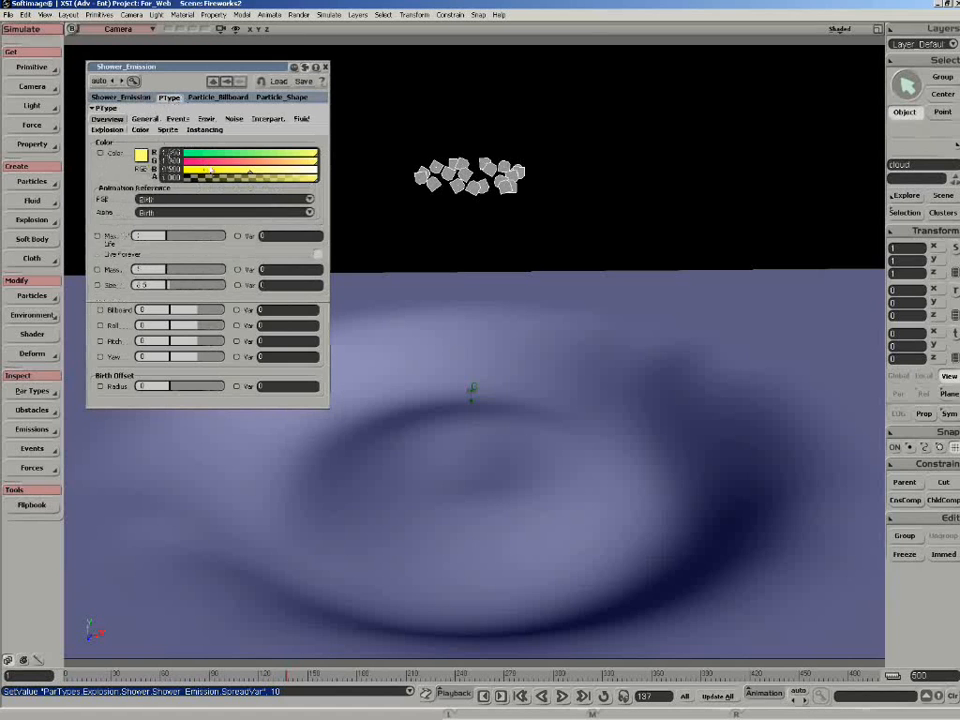
pyautogui.moveTo(206, 154); pyautogui.dragTo(167, 175)
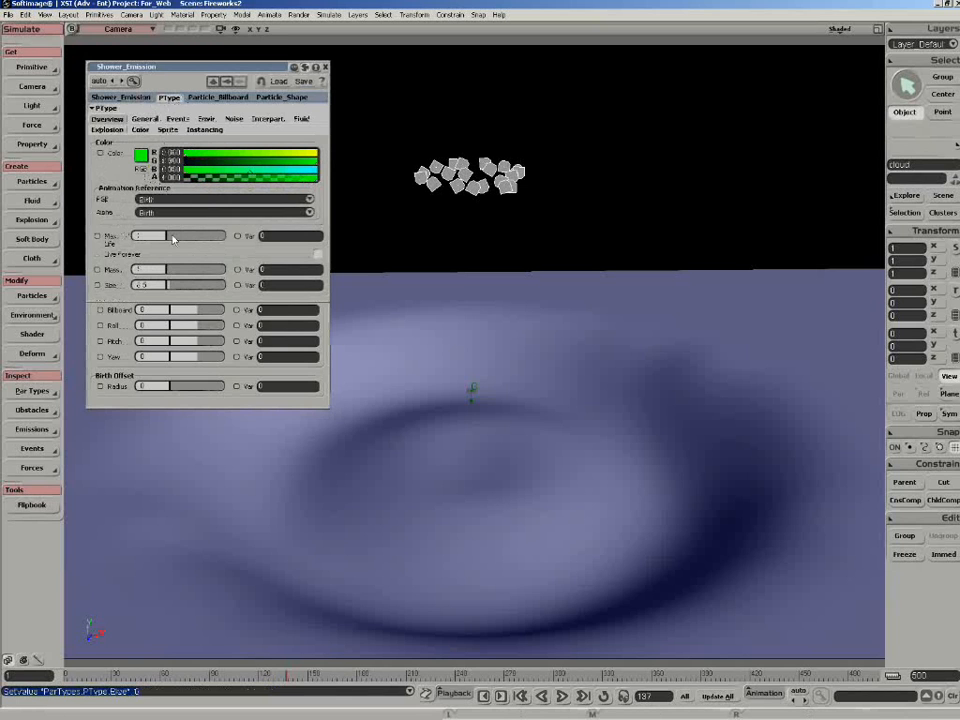
pyautogui.doubleClick(156, 285)
pyautogui.write('1')
pyautogui.press('Return')
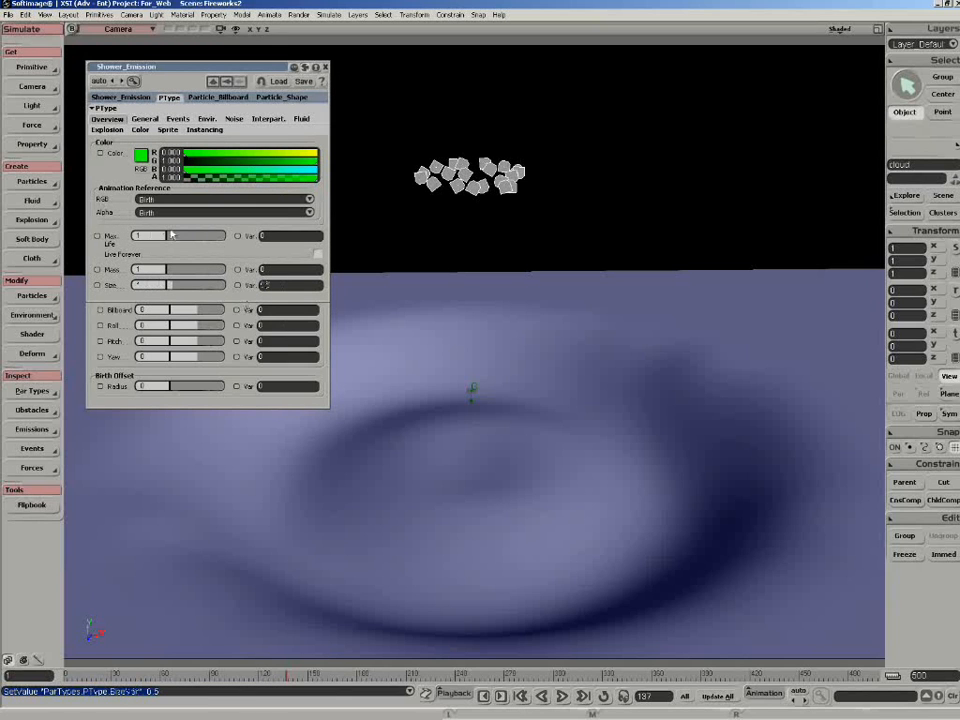
pyautogui.click(325, 67)
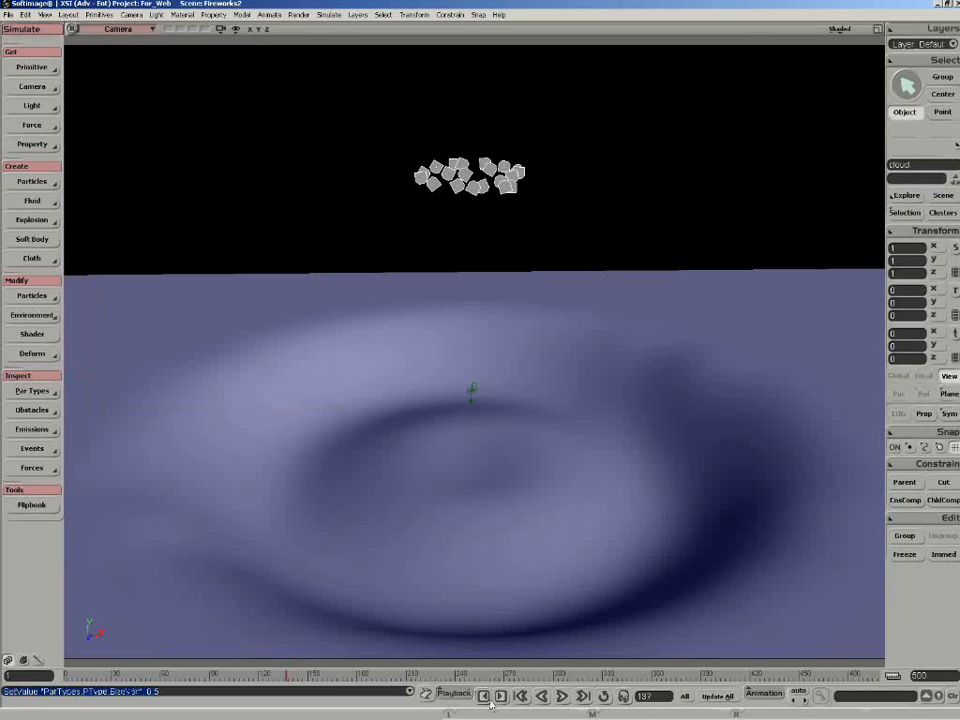
# Replay the particle simulation from the first frame to check the Shower event.
pyautogui.click(521, 697)
pyautogui.click(243, 677)
pyautogui.click(563, 698)
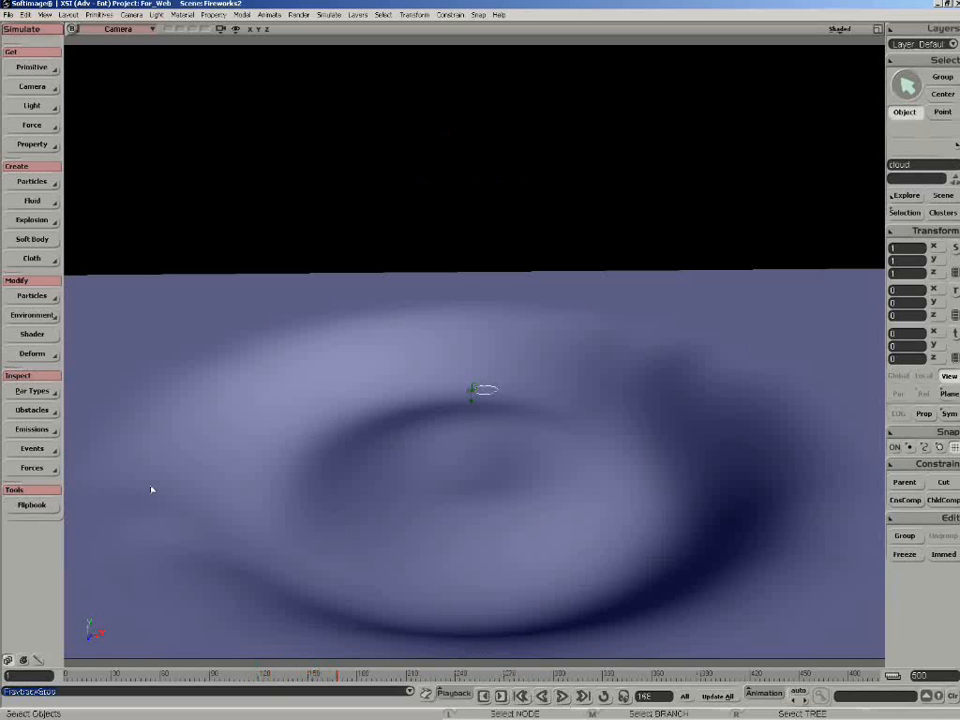
# Set the green PType particles' maximum life to 20 and replay the simulation.
pyautogui.click(32, 391)
pyautogui.click(87, 414)
pyautogui.click(107, 119)
pyautogui.write('20')
pyautogui.press('Return')
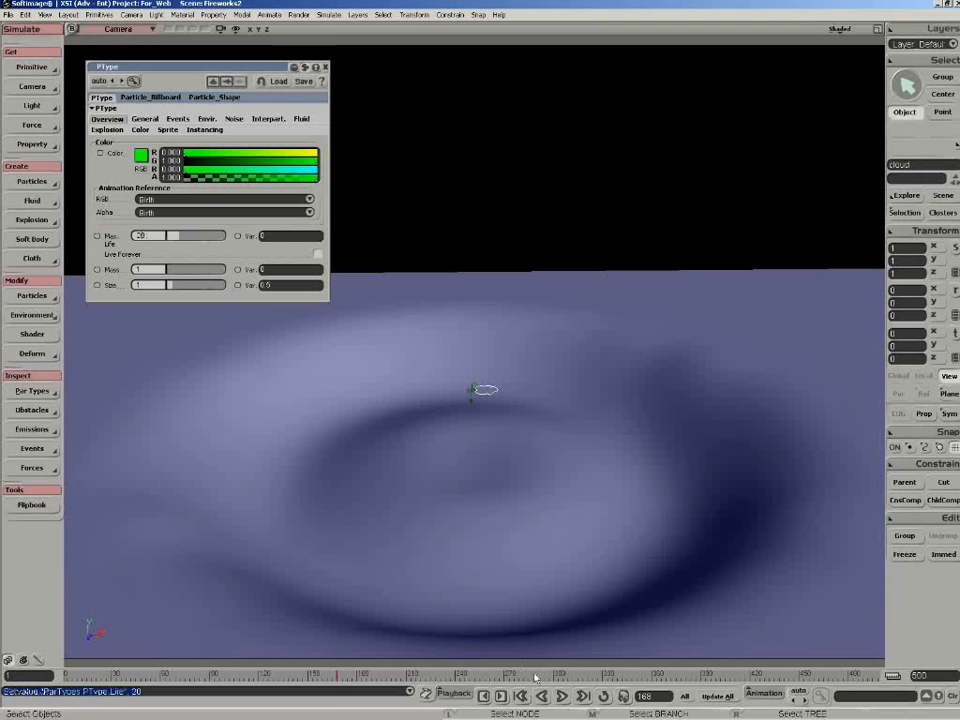
pyautogui.click(562, 696)
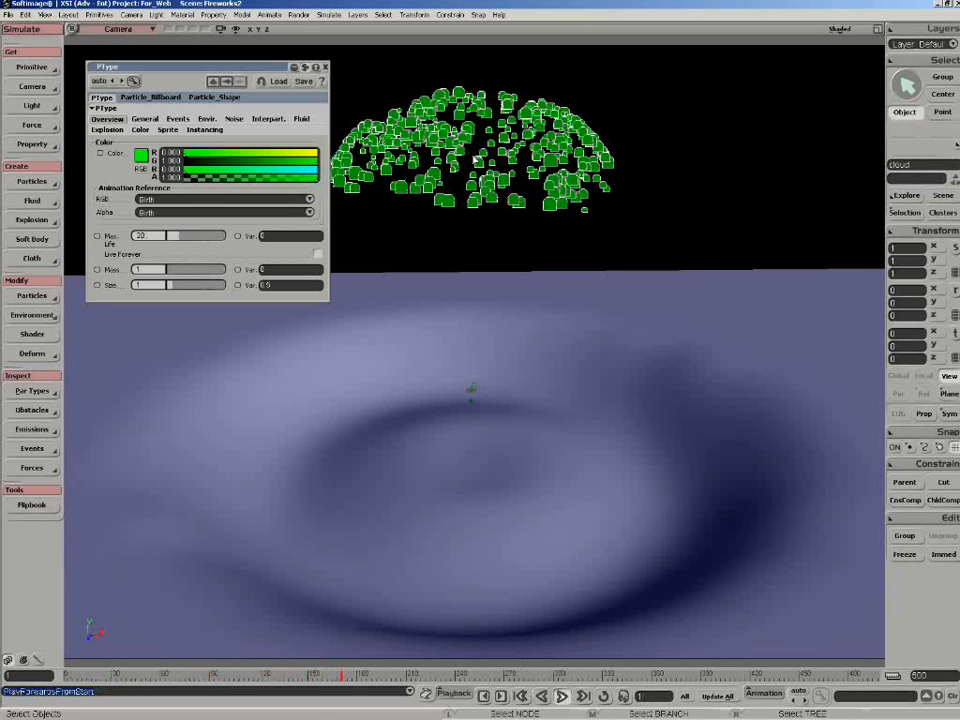
pyautogui.click(325, 67)
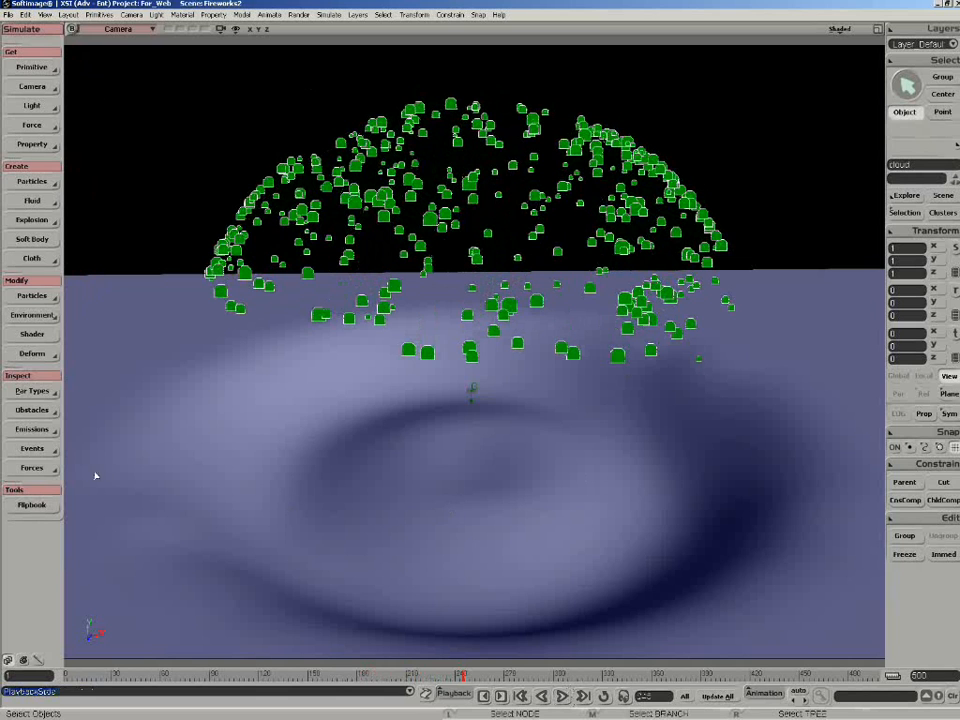
# Add a new event to the PType particle type and name it script.
pyautogui.click(45, 449)
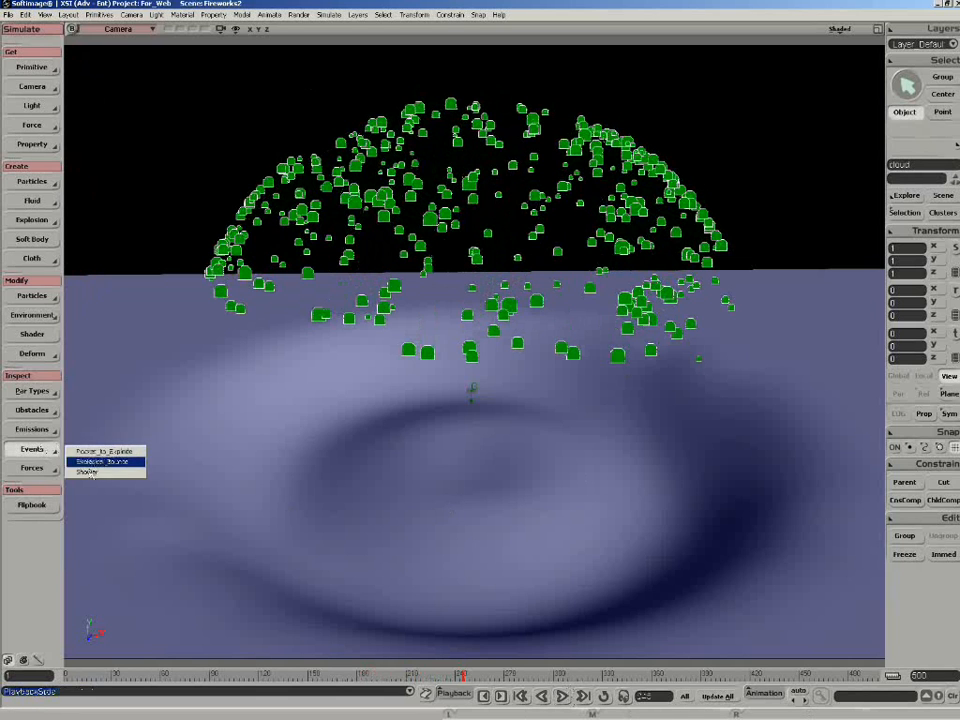
pyautogui.click(91, 473)
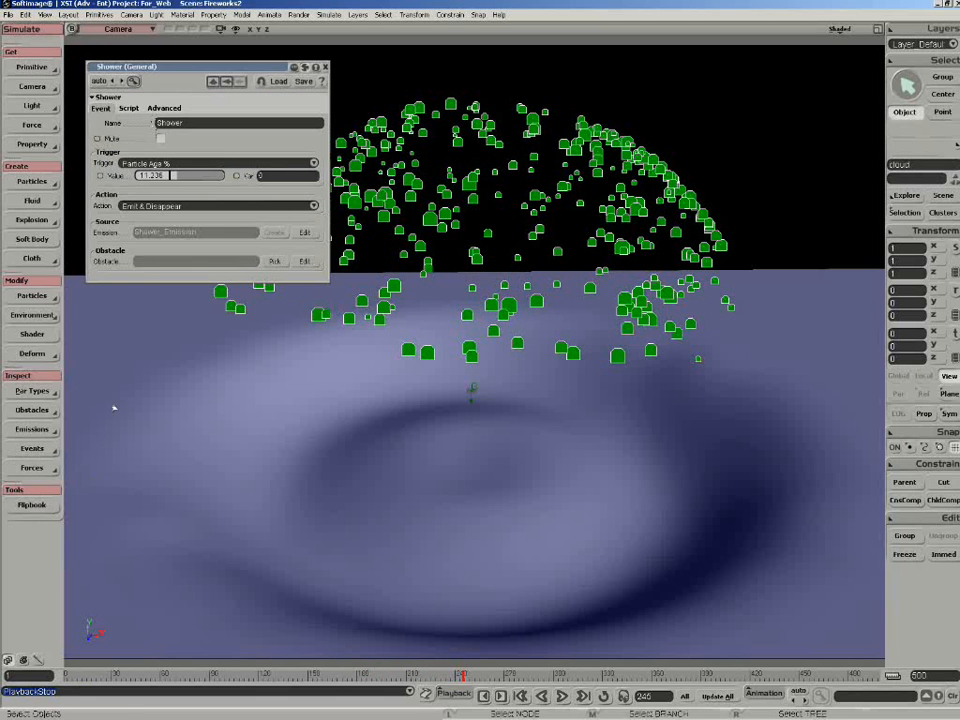
pyautogui.click(33, 391)
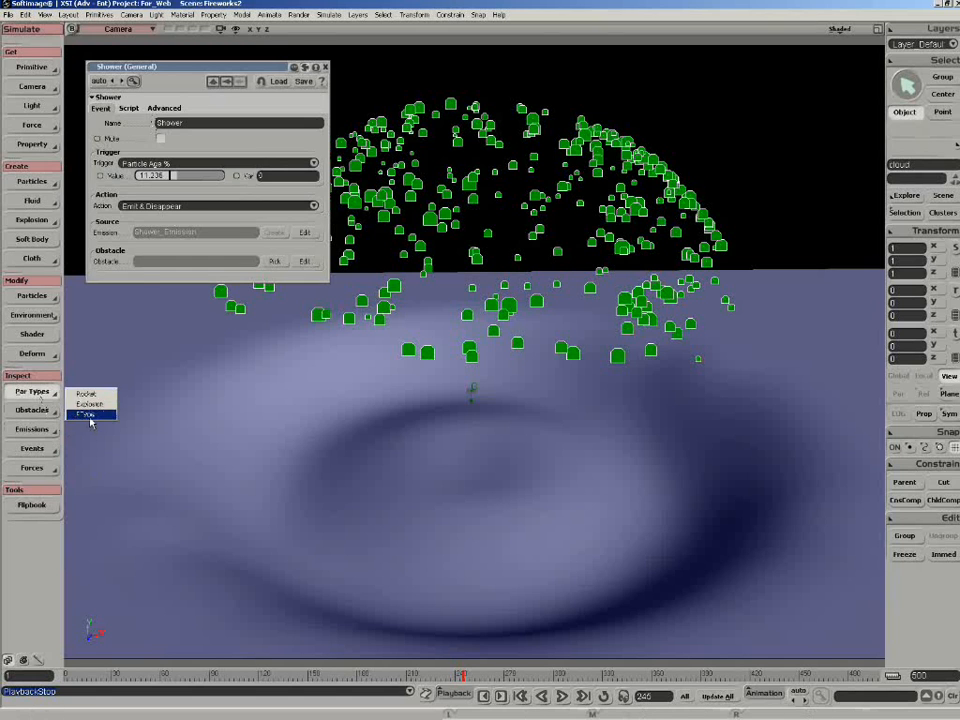
pyautogui.click(88, 419)
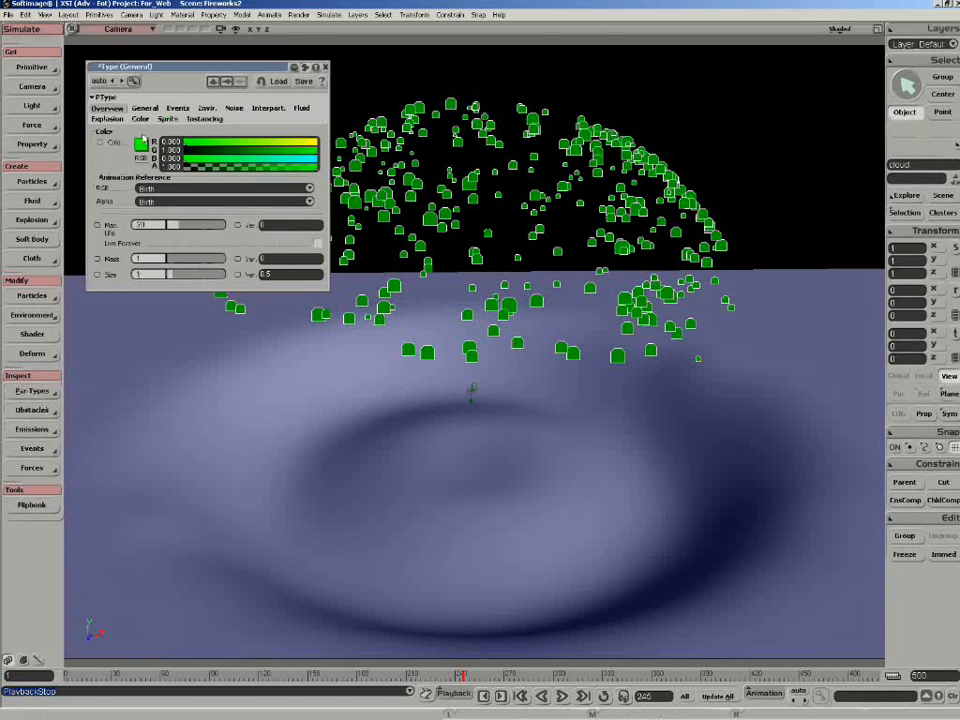
pyautogui.click(177, 108)
pyautogui.click(203, 134)
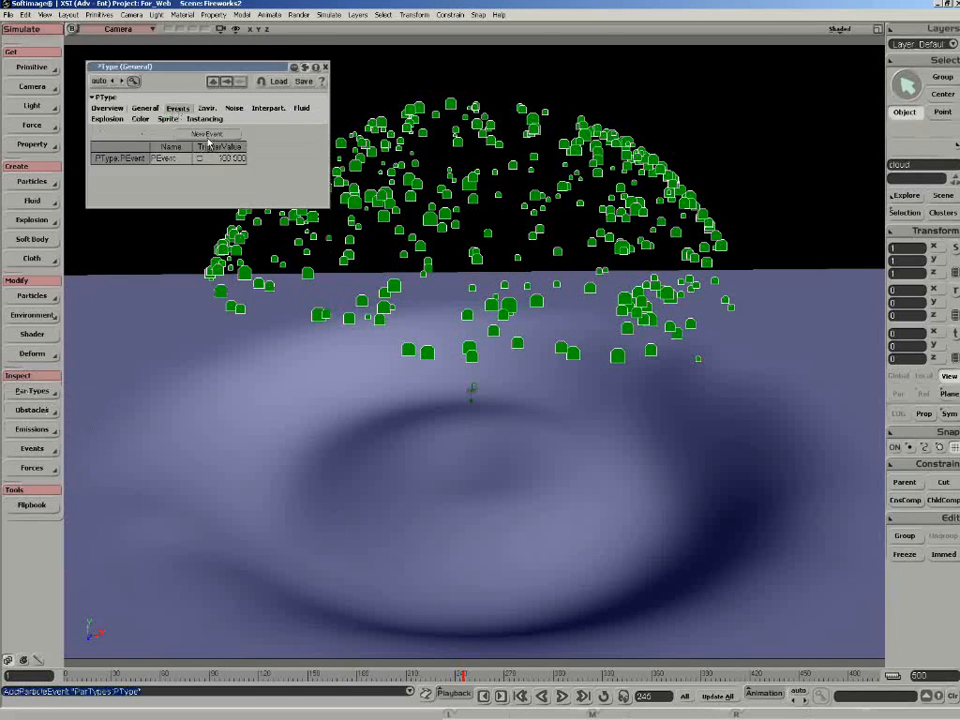
pyautogui.doubleClick(172, 159)
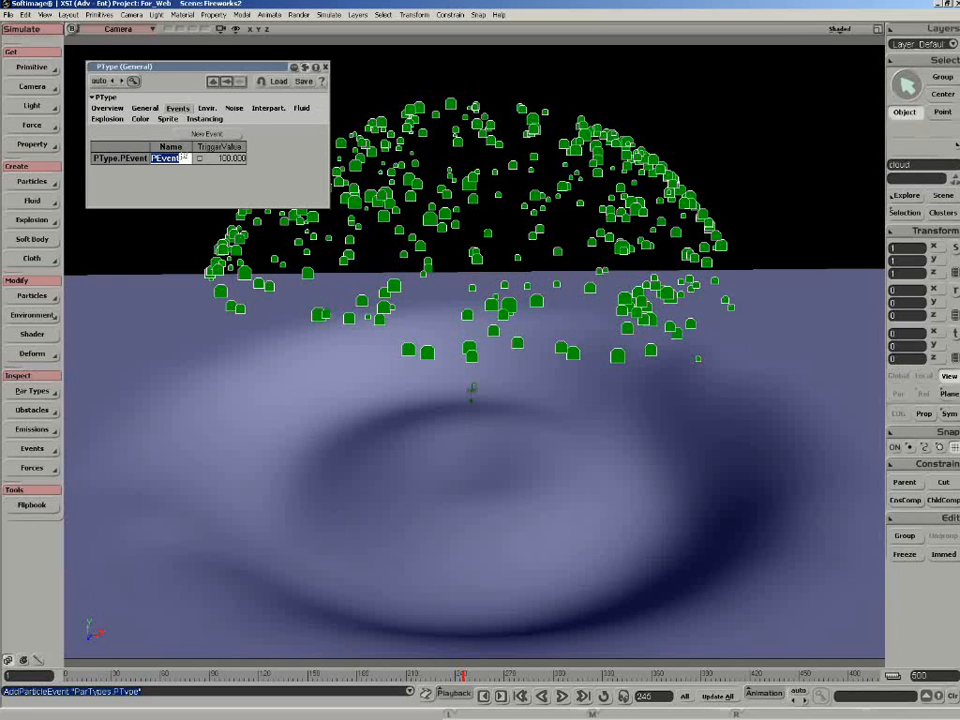
pyautogui.write('script')
pyautogui.press('Return')
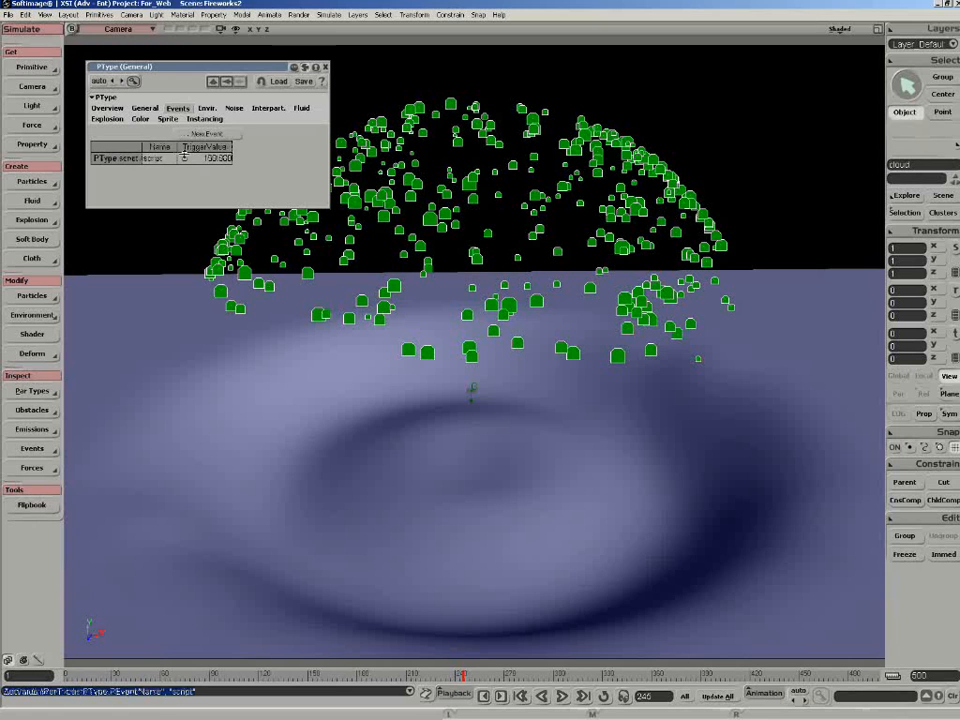
# Set the script event's trigger to Every N Particle with a value of 10 and its action to Script.
pyautogui.rightClick(129, 158)
pyautogui.click(157, 189)
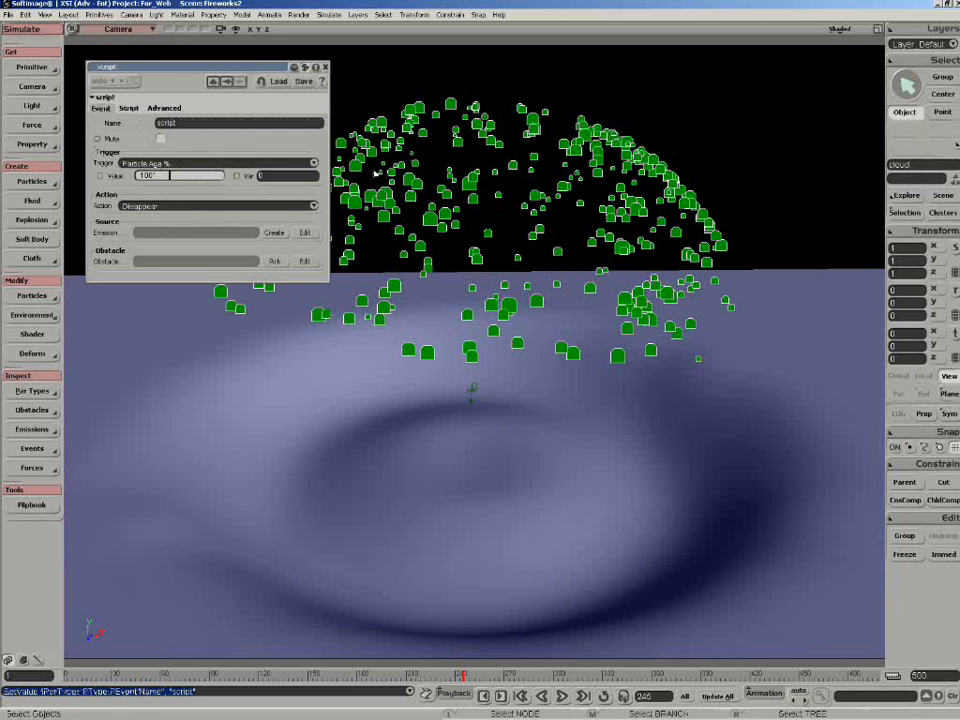
pyautogui.click(197, 165)
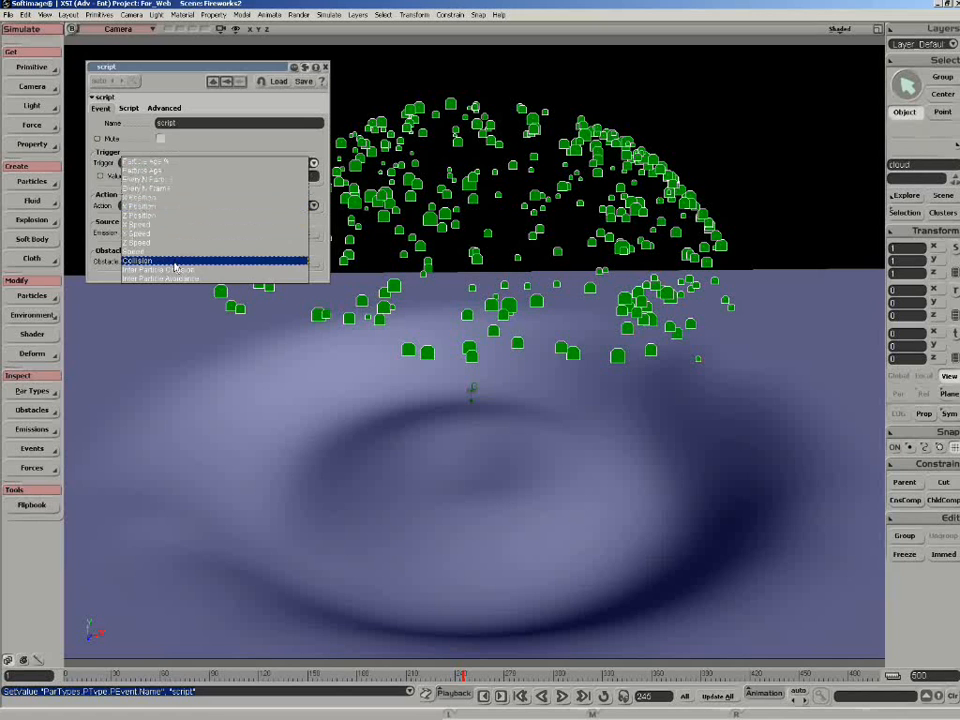
pyautogui.click(168, 182)
pyautogui.click(150, 175)
pyautogui.write('10')
pyautogui.press('Return')
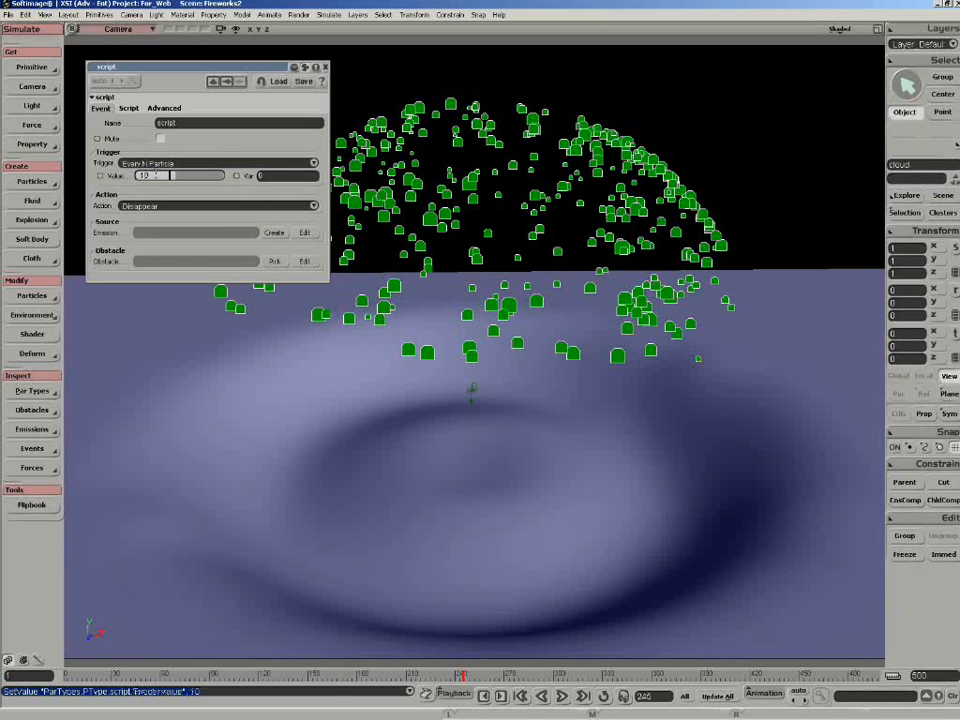
pyautogui.click(183, 207)
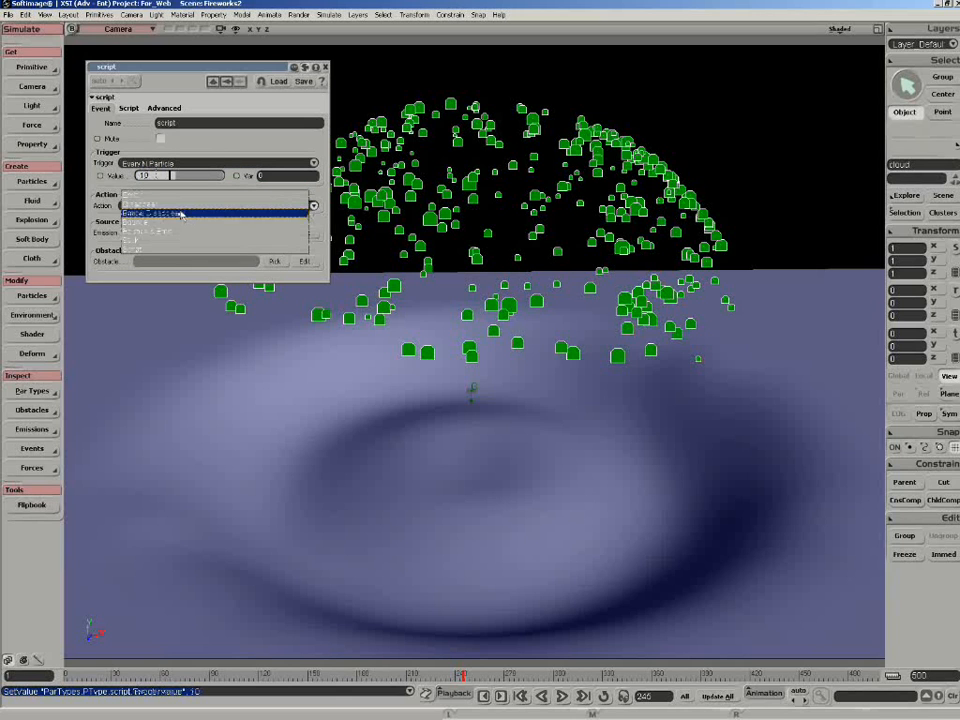
pyautogui.click(166, 250)
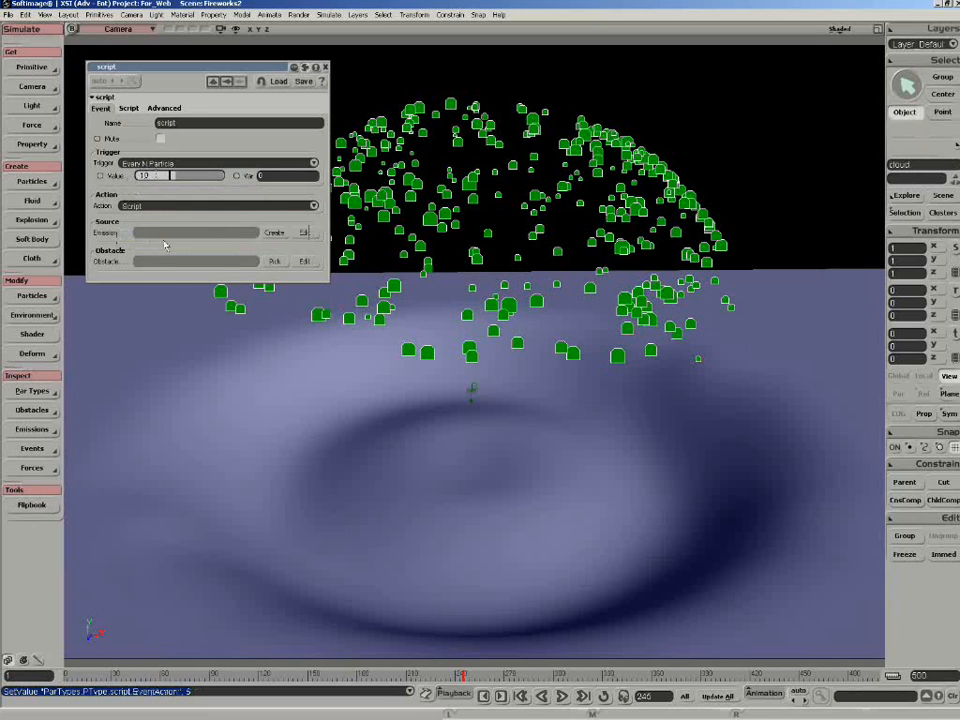
# Enter INParticle.Mass=0 as the event's VBScript code and replay the simulation from the start.
pyautogui.click(128, 108)
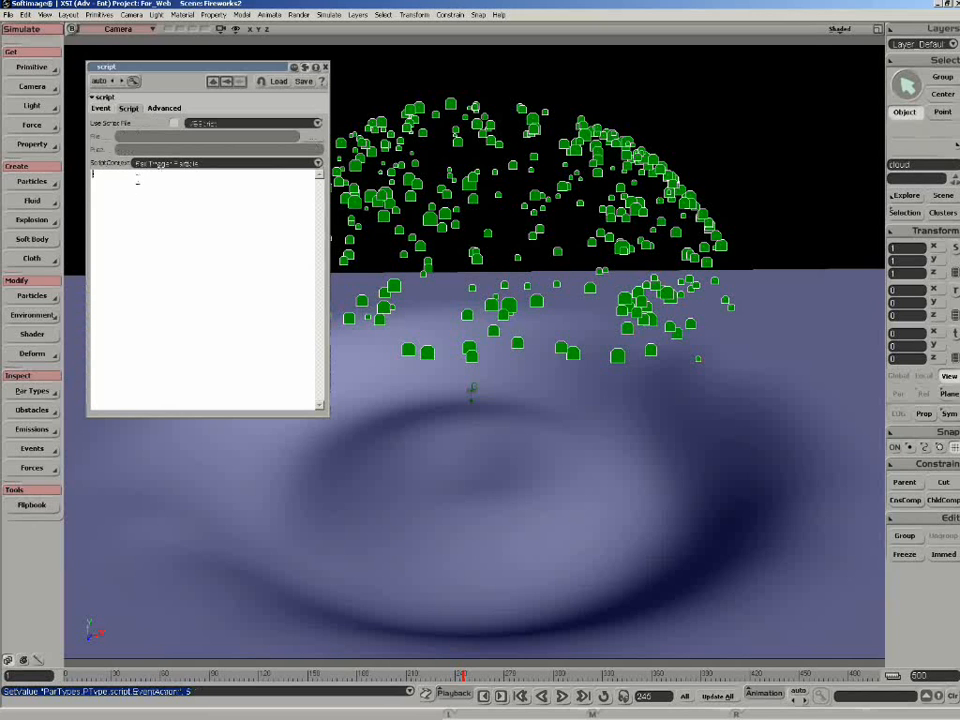
pyautogui.write('INParticle')
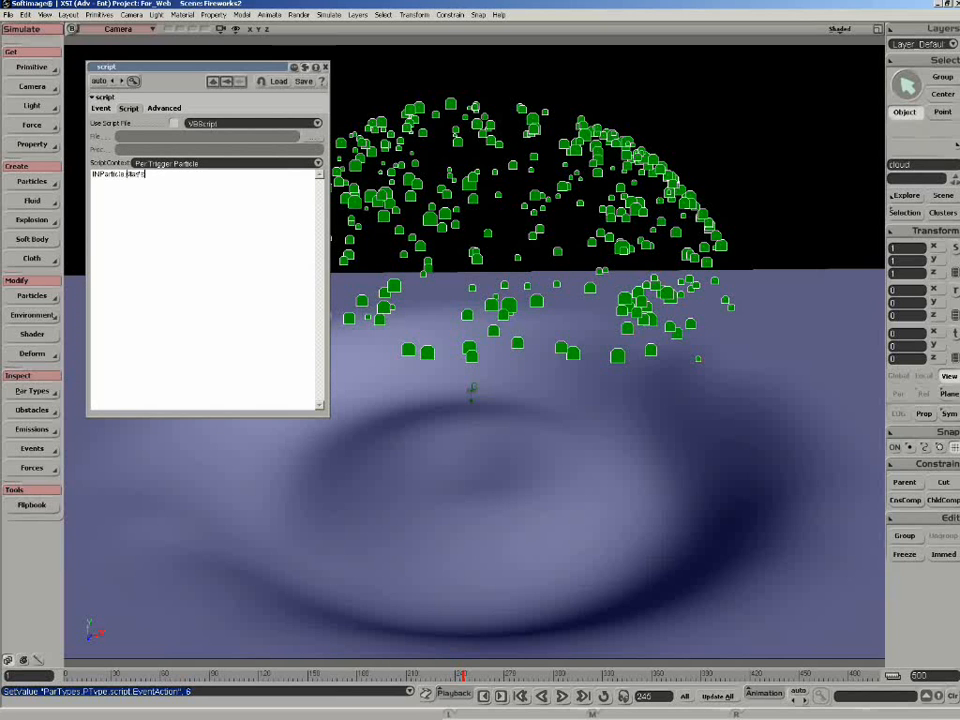
pyautogui.write('.Mass=0')
pyautogui.click(100, 108)
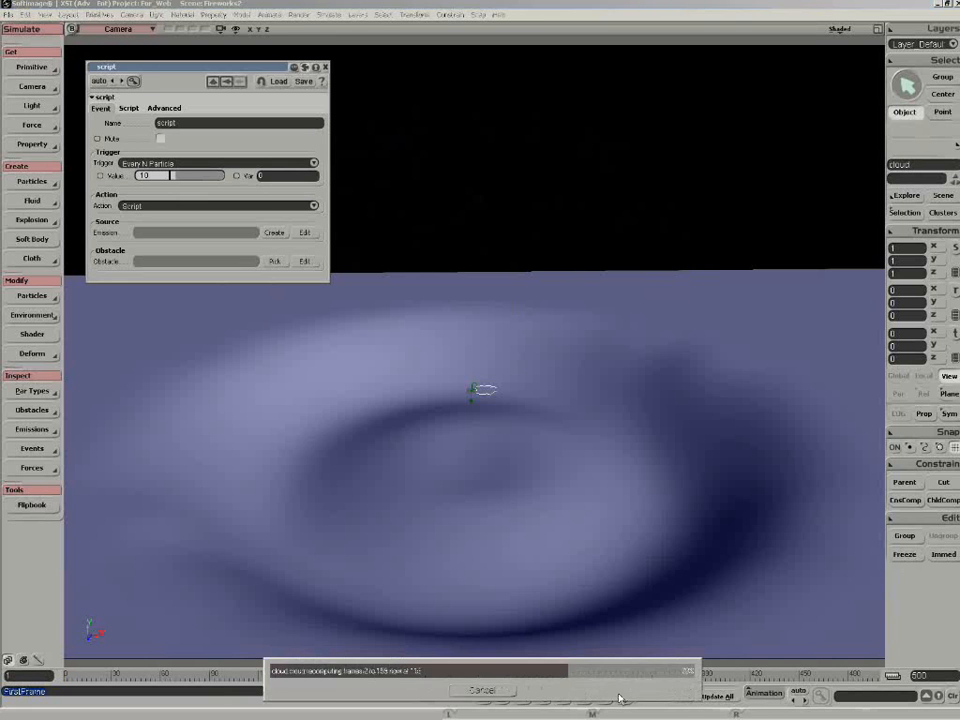
pyautogui.click(561, 696)
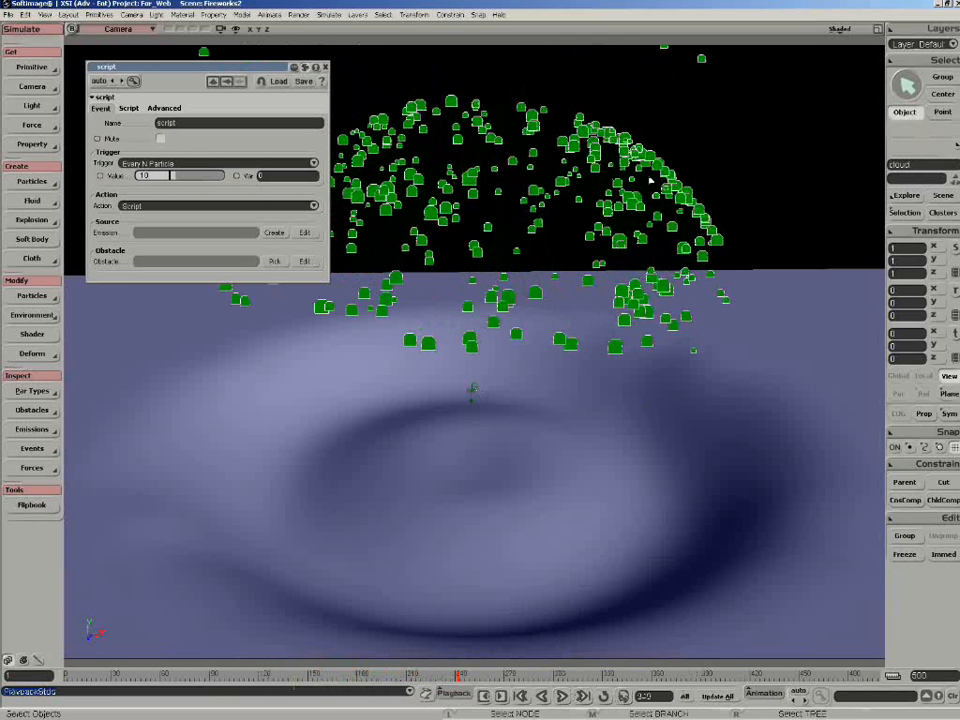
# Set the mass in the script event's code to 0.5 and continue playing the simulation to frame 330.
pyautogui.click(131, 109)
pyautogui.click(171, 176)
pyautogui.click(154, 177)
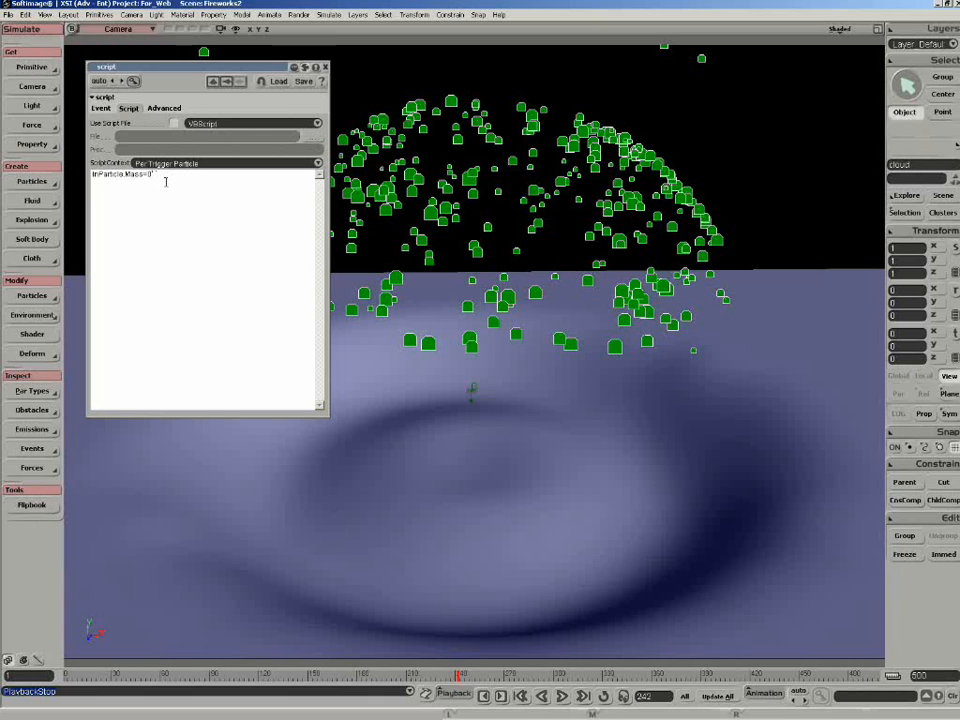
pyautogui.click(325, 67)
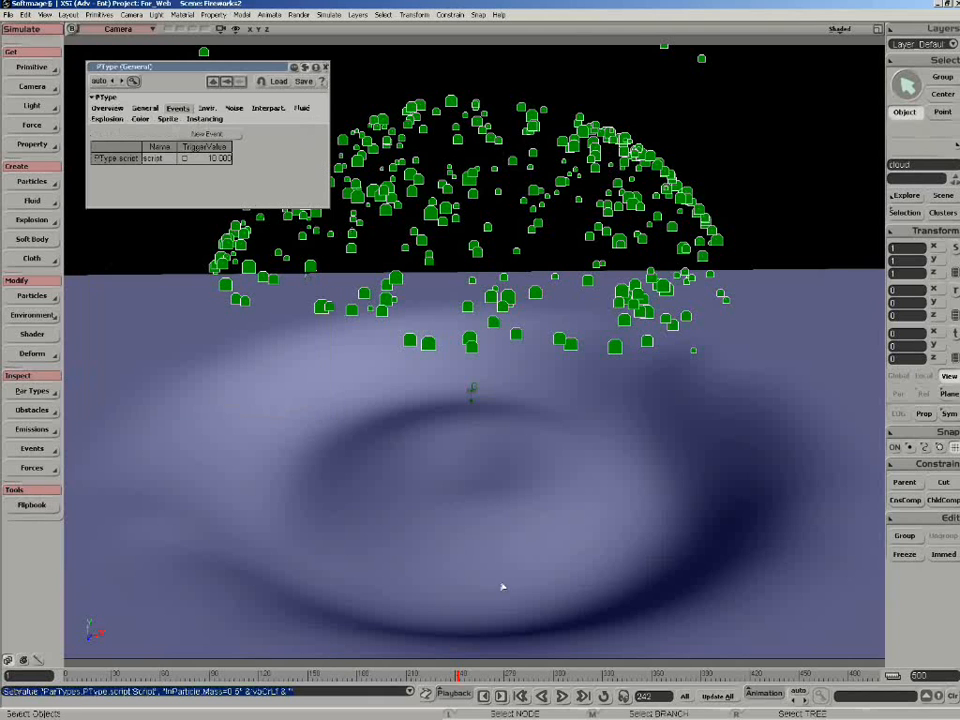
pyautogui.click(562, 697)
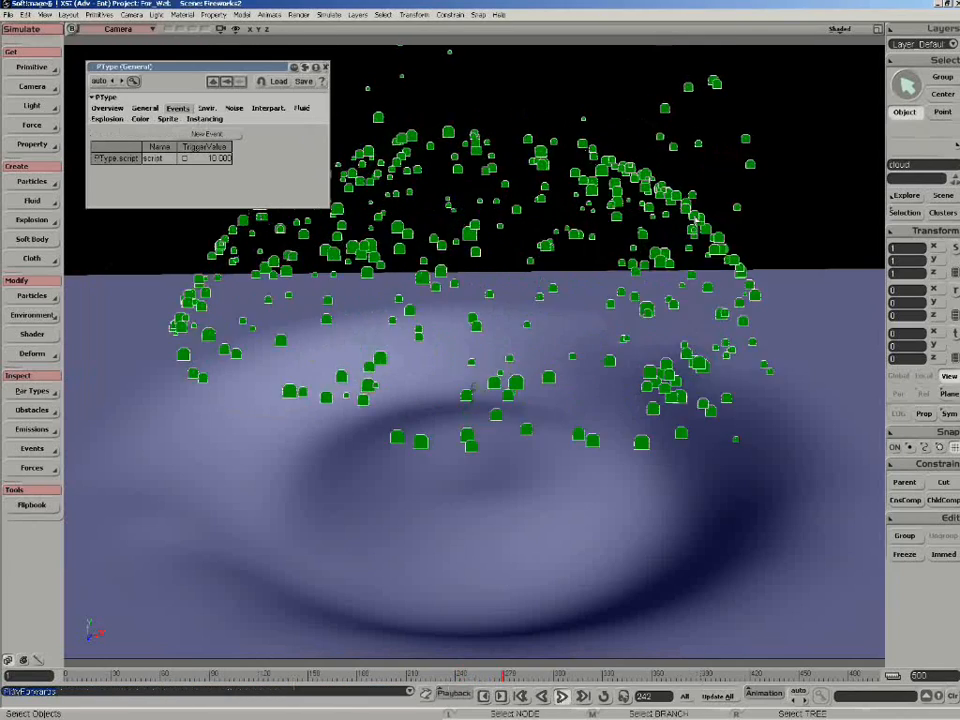
pyautogui.click(566, 700)
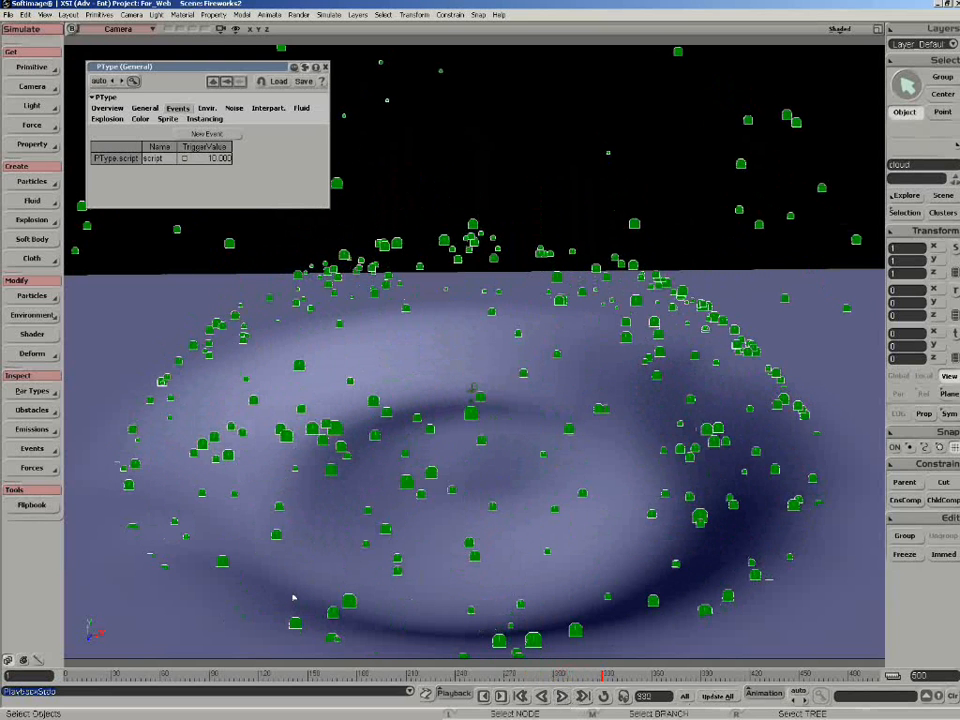
pyautogui.click(22, 316)
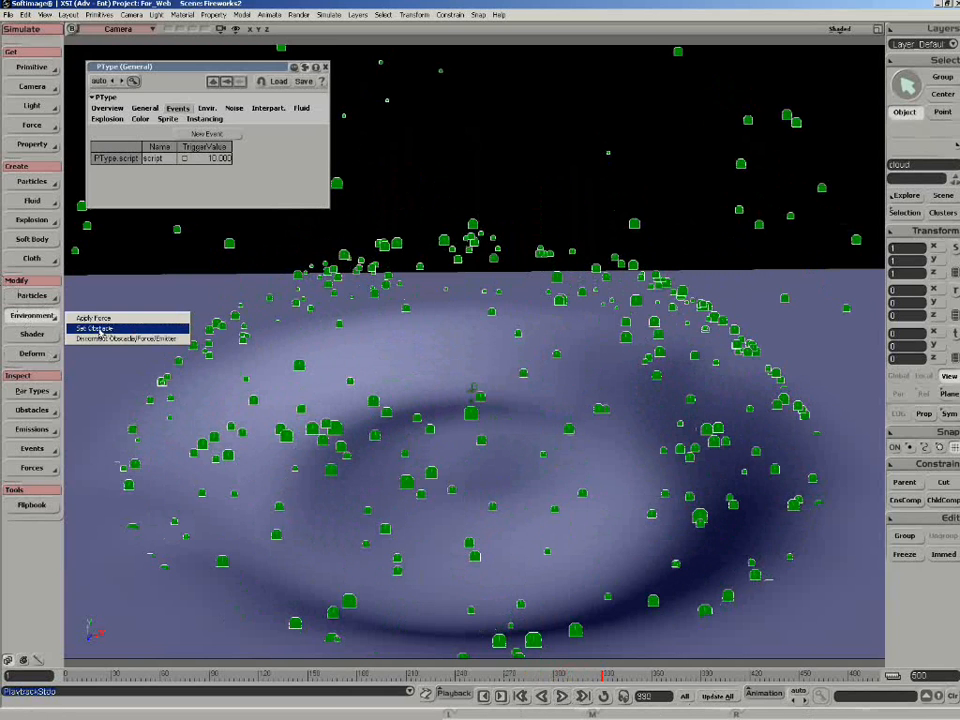
pyautogui.click(107, 293)
pyautogui.click(32, 449)
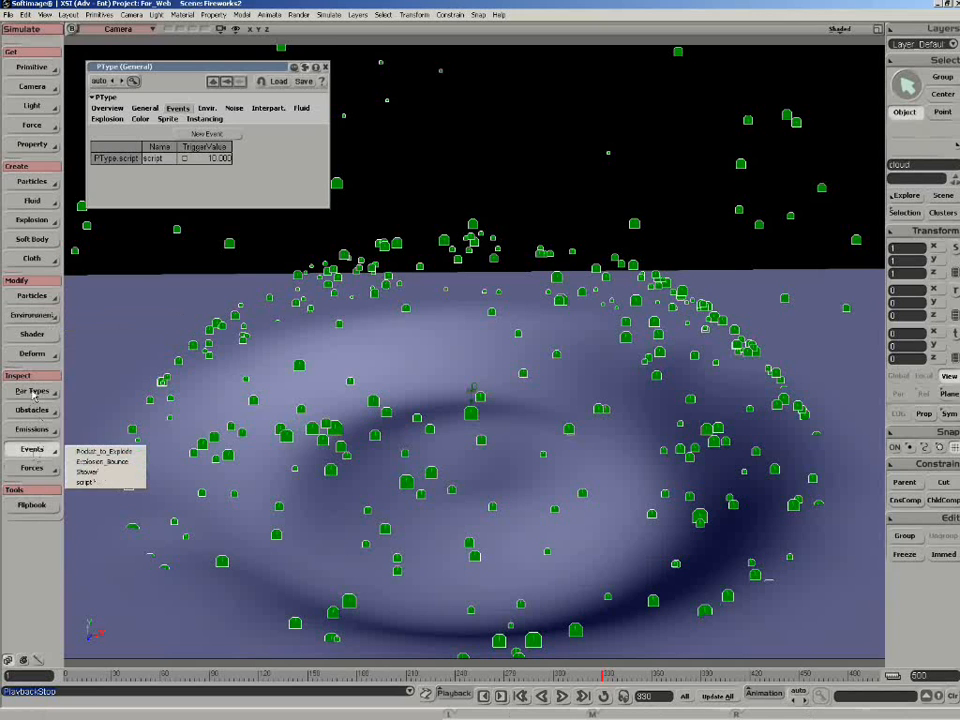
# Add another event to the PType particle type and name it bounce.
pyautogui.click(206, 133)
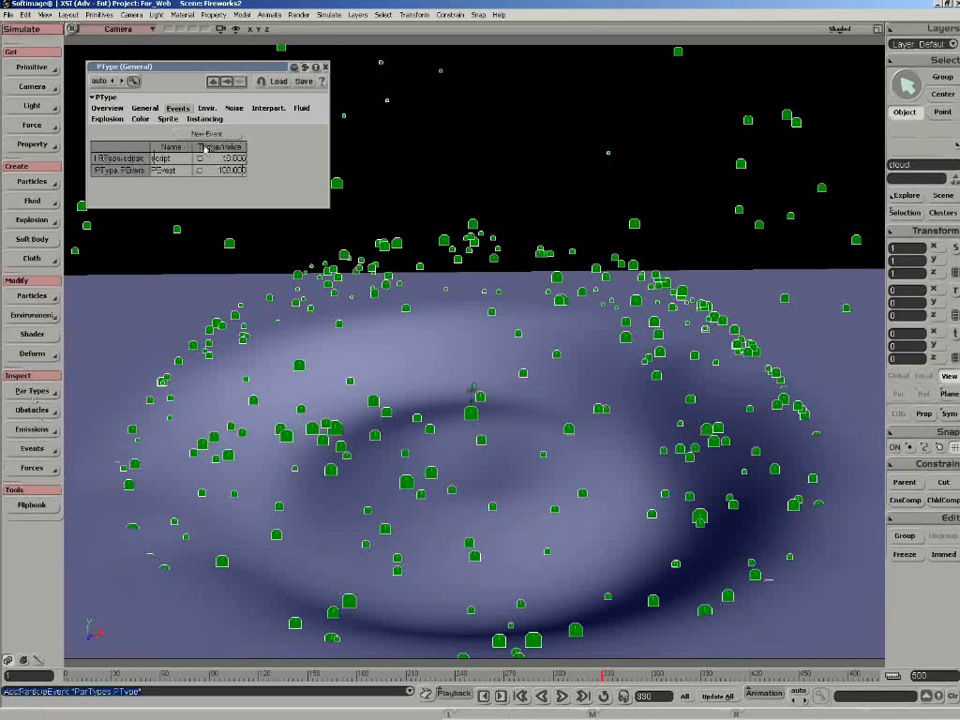
pyautogui.doubleClick(189, 167)
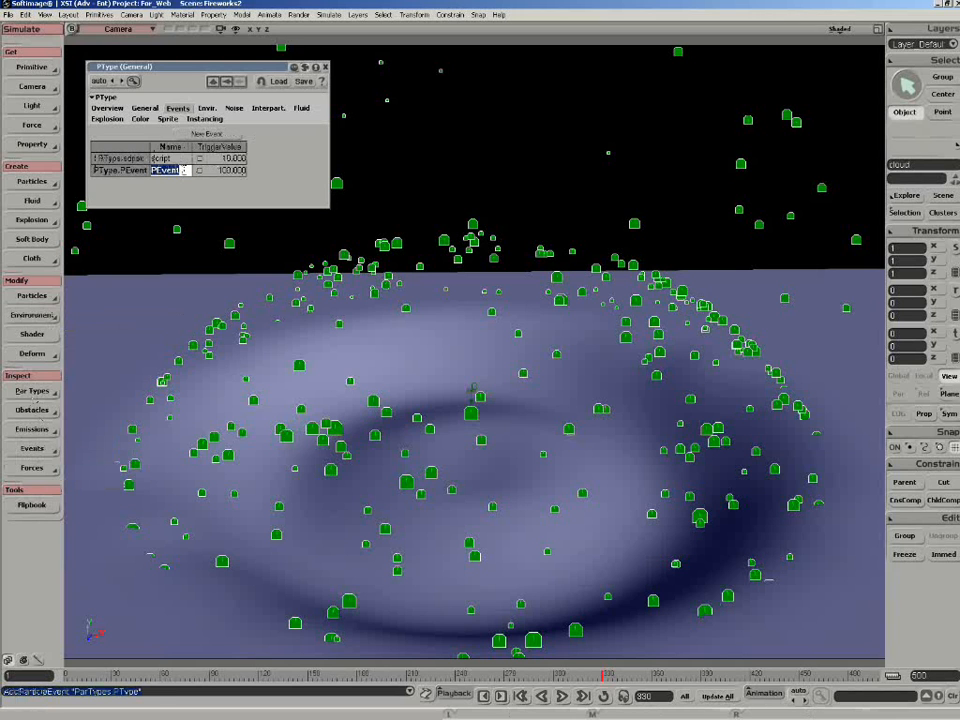
pyautogui.write('bb')
# Configure the bounce event with a Collision trigger and Bounce action, picking the ground grid as its obstacle.
pyautogui.rightClick(123, 169)
pyautogui.click(155, 200)
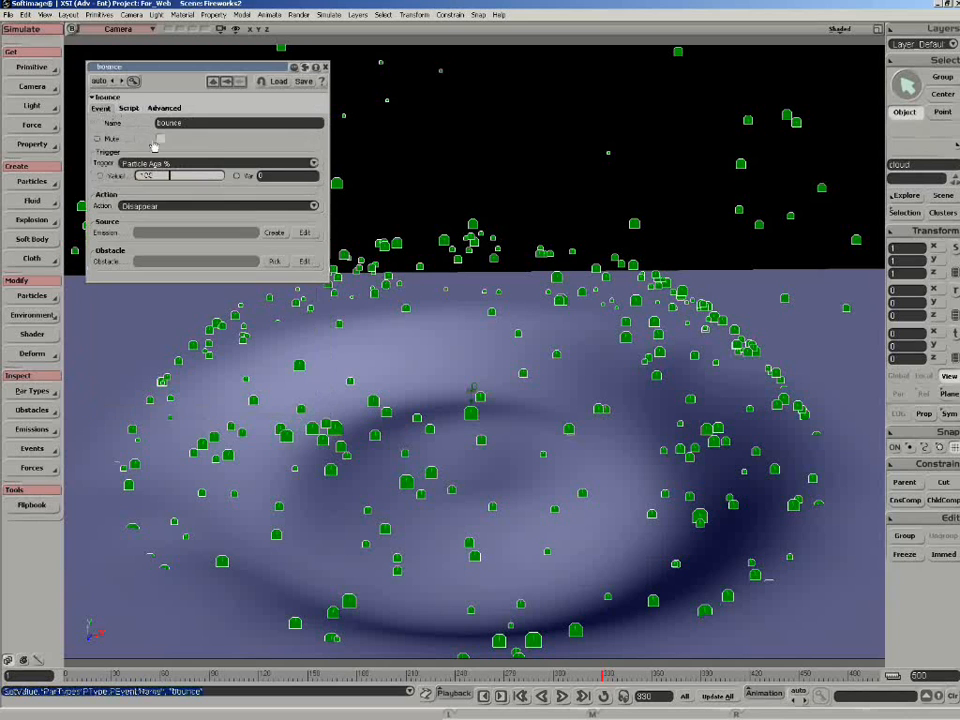
pyautogui.click(176, 163)
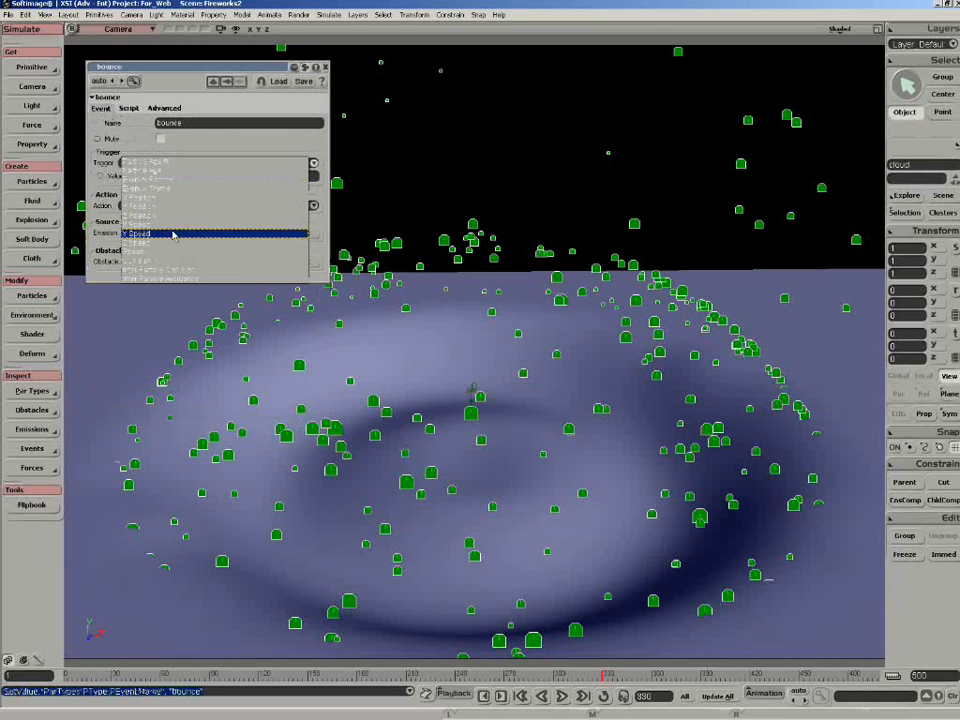
pyautogui.click(167, 266)
pyautogui.click(171, 207)
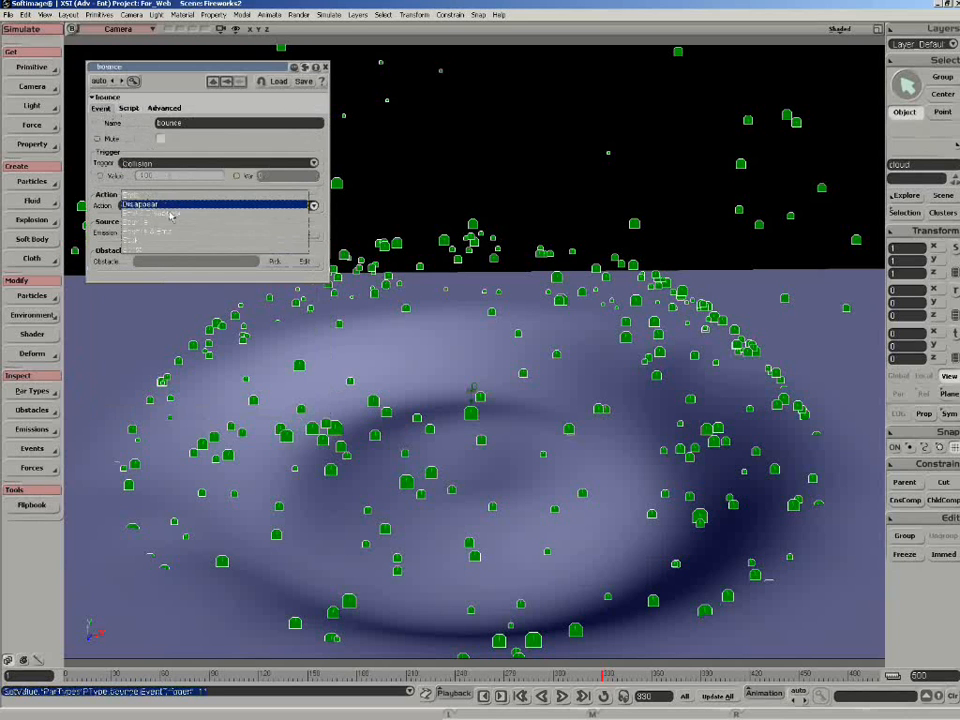
pyautogui.click(160, 224)
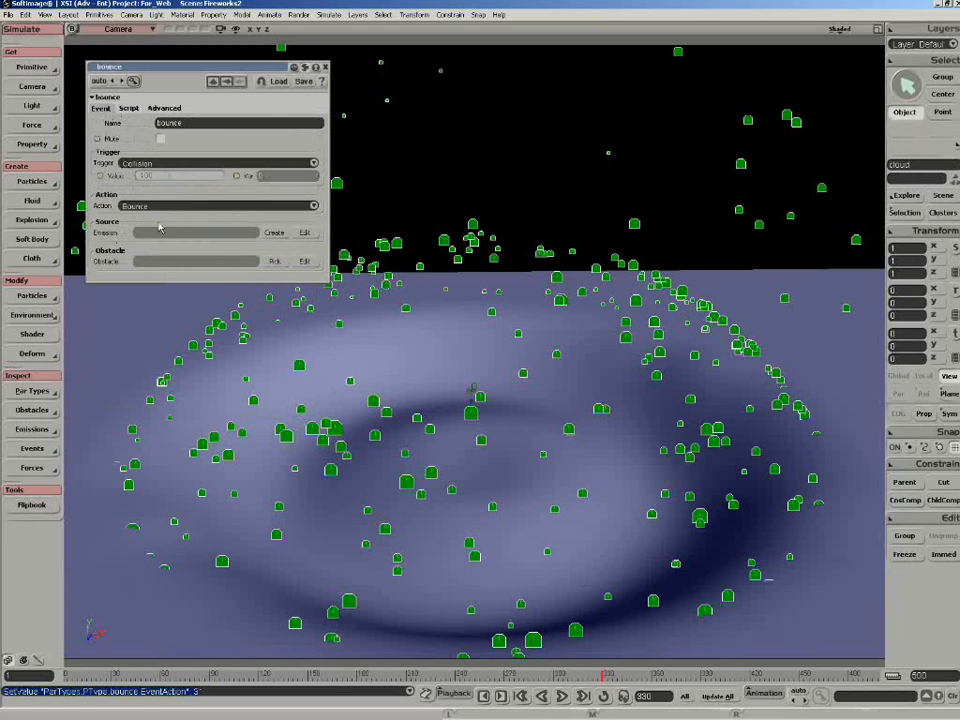
pyautogui.click(276, 263)
pyautogui.click(161, 318)
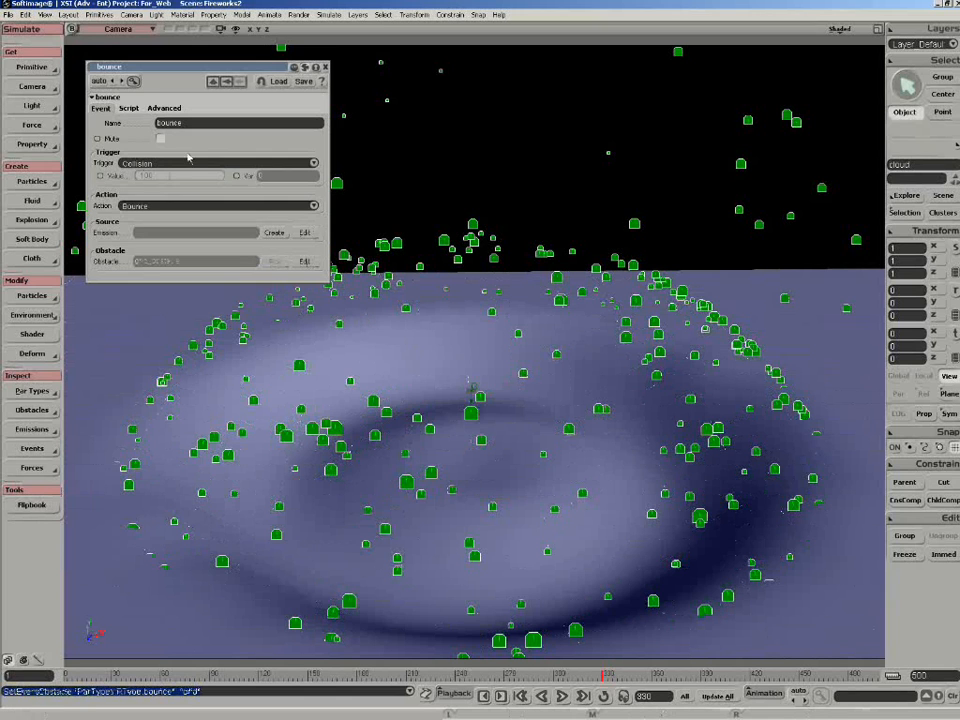
# Set PType's colour variance to about 0.79 hue, 0.5 luminance, 0.35 saturation and 0.21 alpha.
pyautogui.click(36, 393)
pyautogui.click(88, 412)
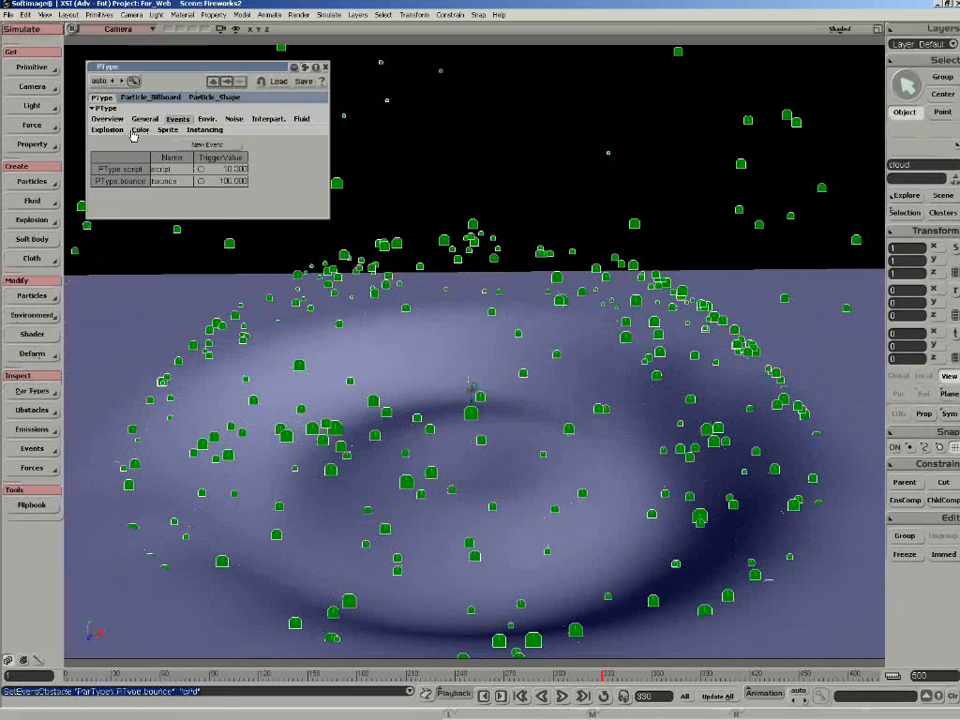
pyautogui.click(139, 130)
pyautogui.click(179, 233)
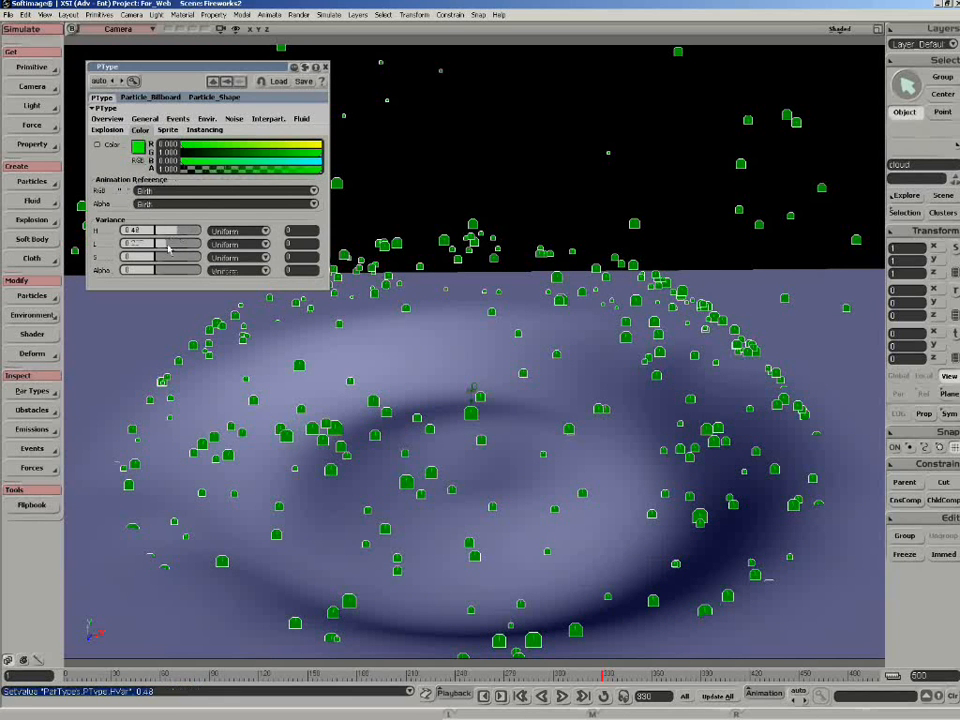
pyautogui.click(183, 232)
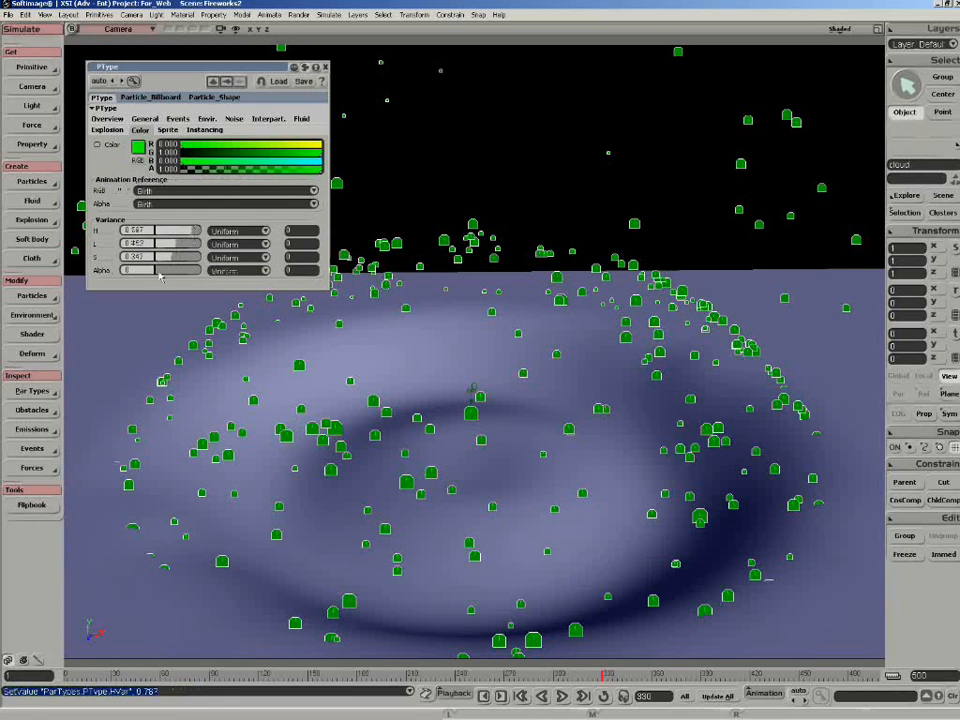
# Show PType's event list, then scrub the simulation from near the start to frame 203 to check the particle colours.
pyautogui.click(177, 118)
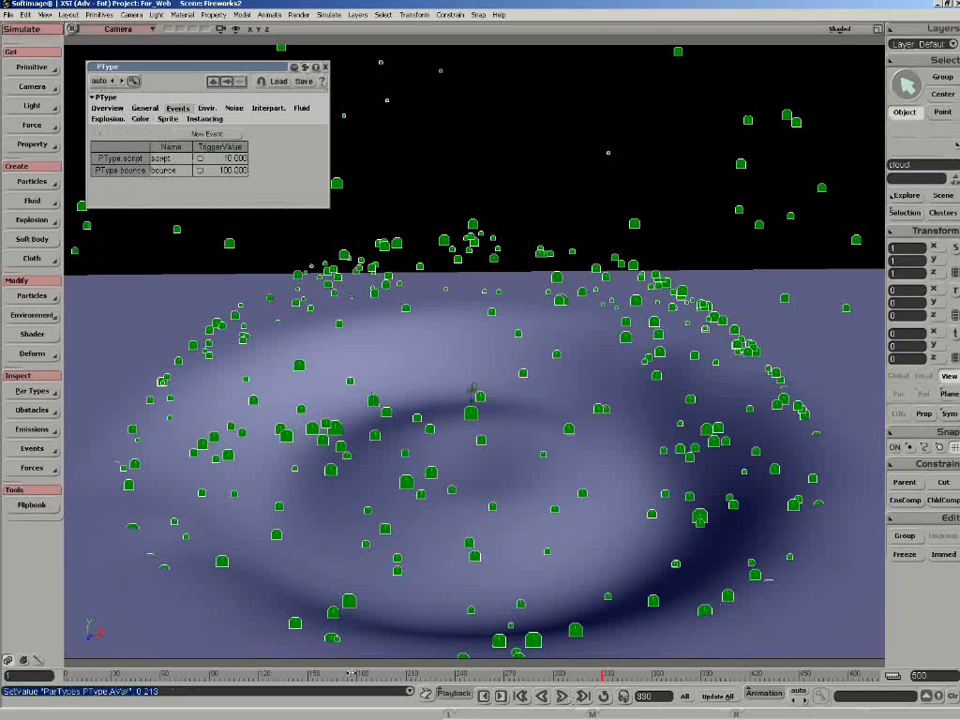
pyautogui.click(76, 676)
pyautogui.click(397, 678)
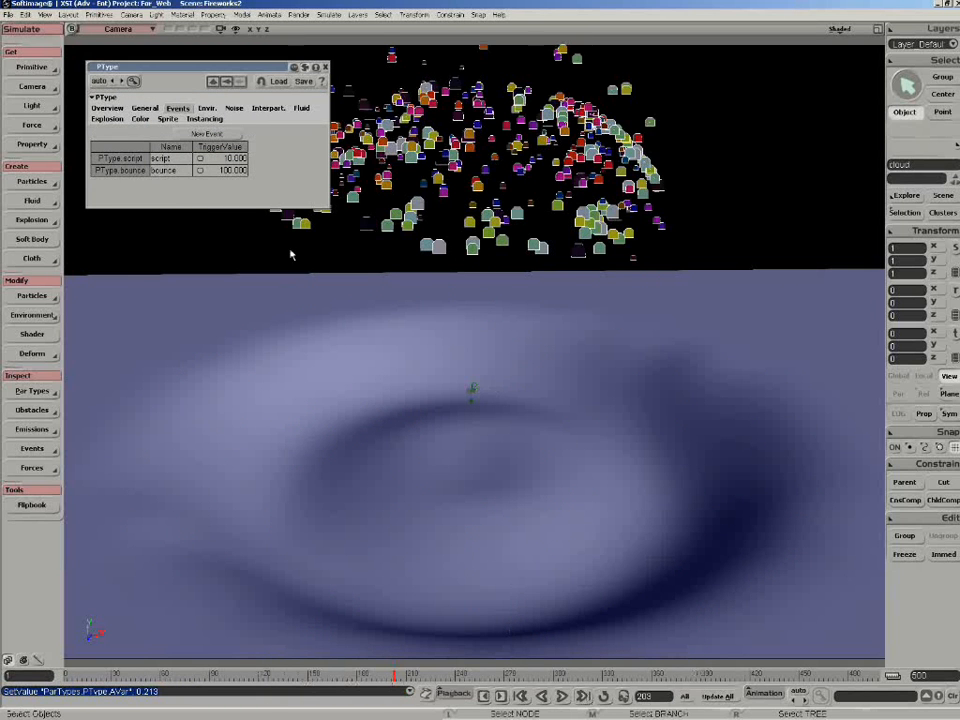
# Load the Colored_Blobs particle preset onto PType and replay the simulation from the start.
pyautogui.click(32, 391)
pyautogui.click(90, 415)
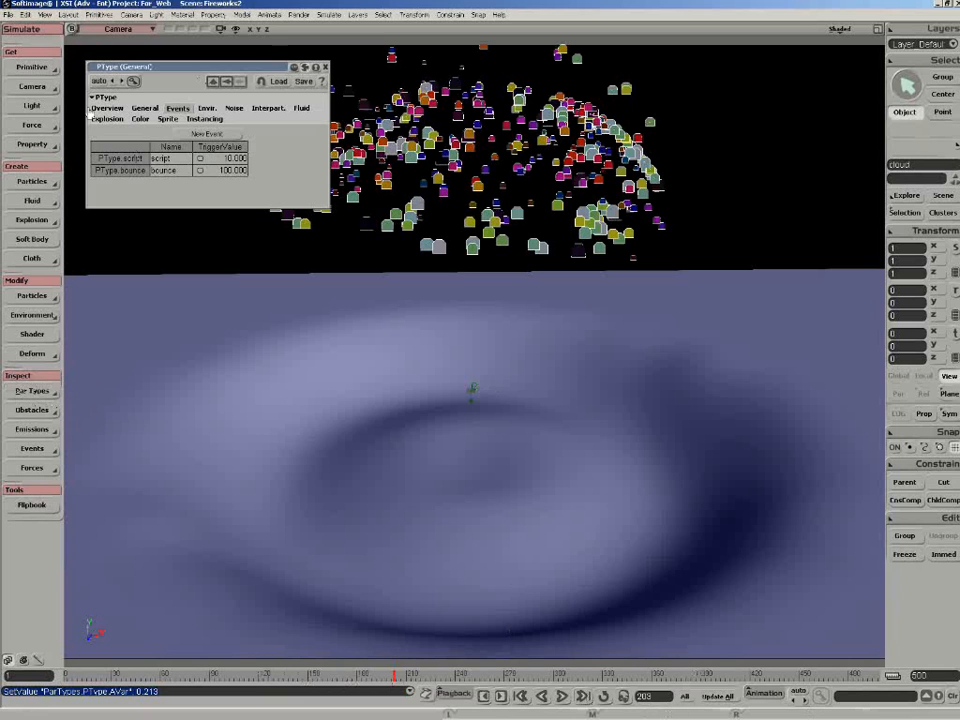
pyautogui.click(107, 107)
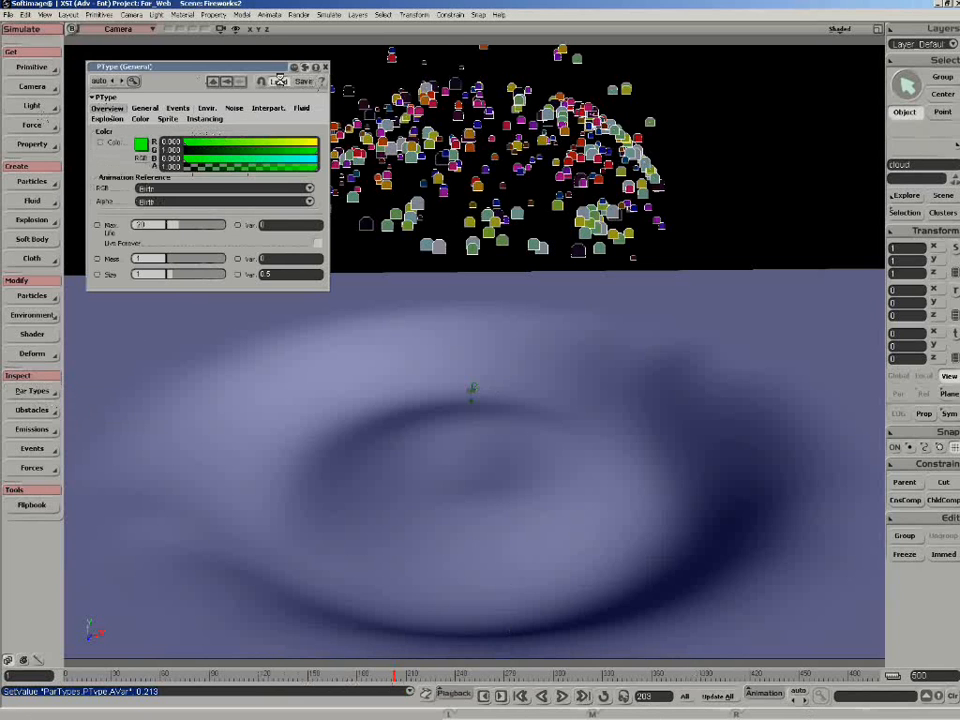
pyautogui.click(279, 81)
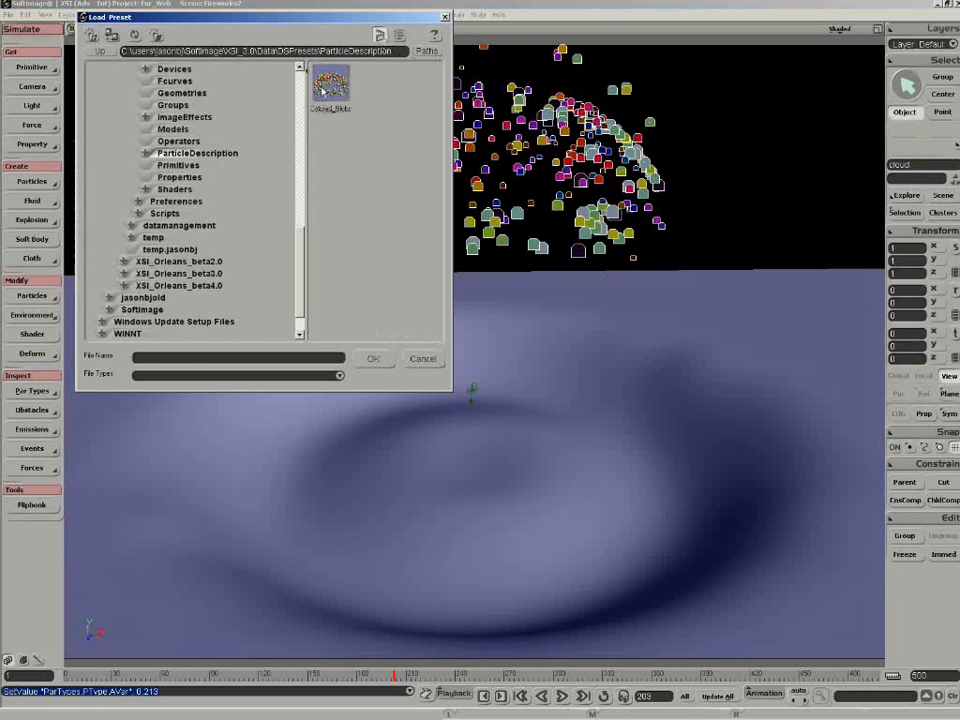
pyautogui.click(373, 359)
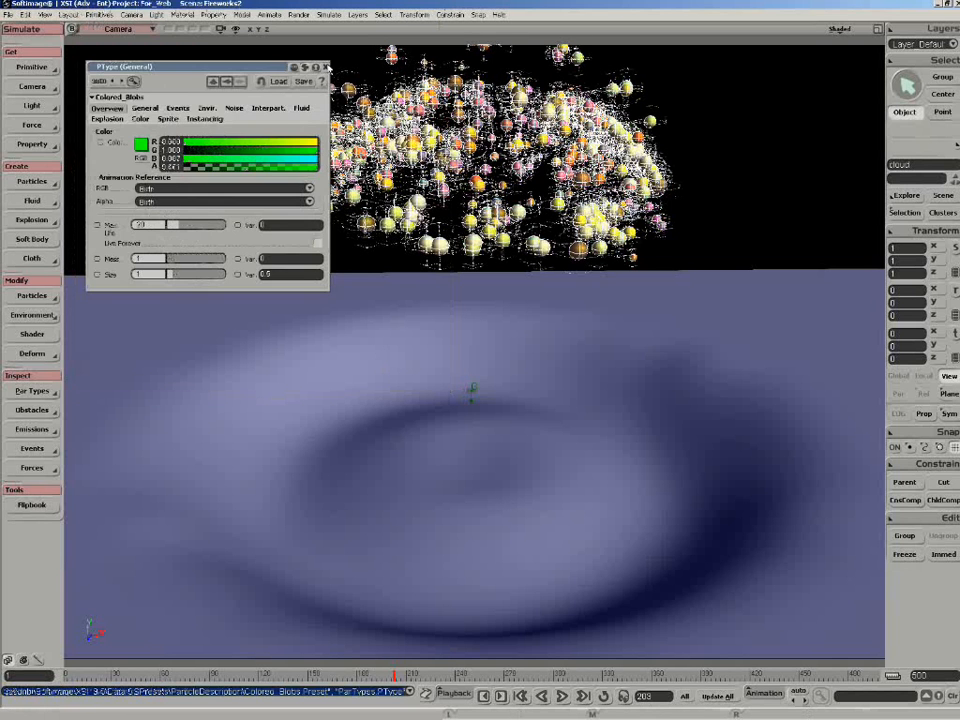
pyautogui.click(563, 696)
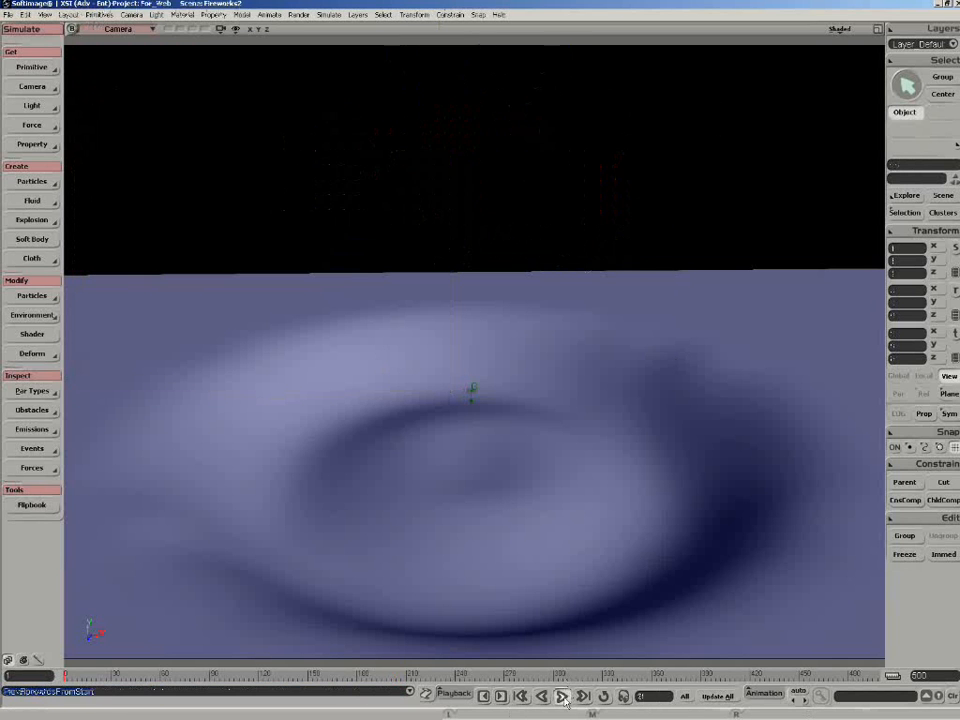